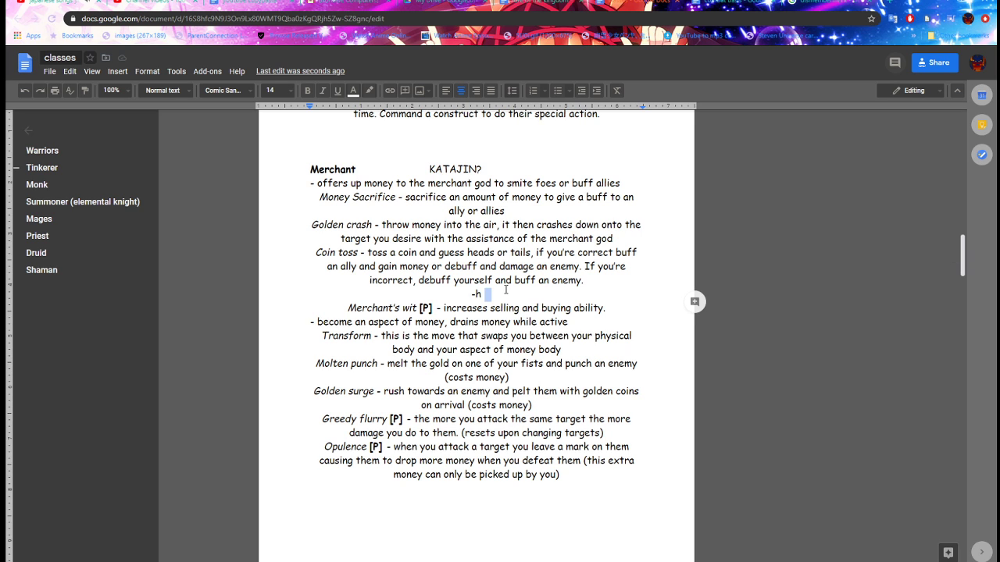
key(BackSpace)
text(guranteed)
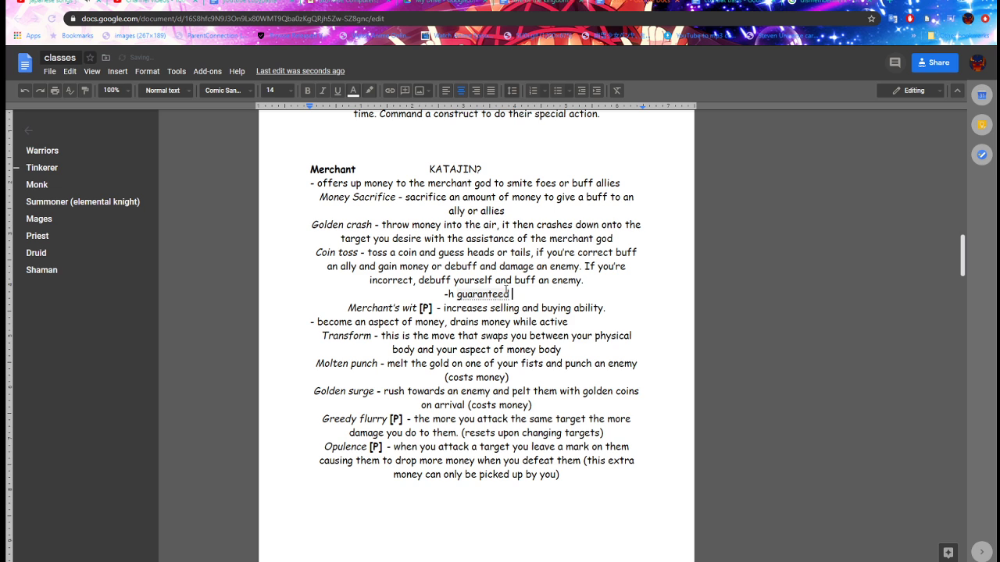
right_click(502, 291)
click(478, 294)
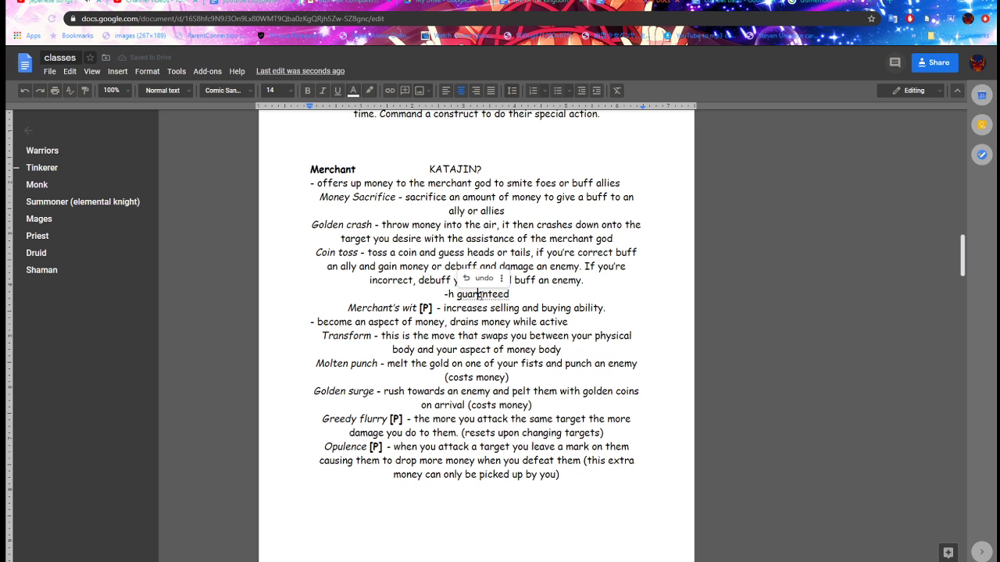
key(End)
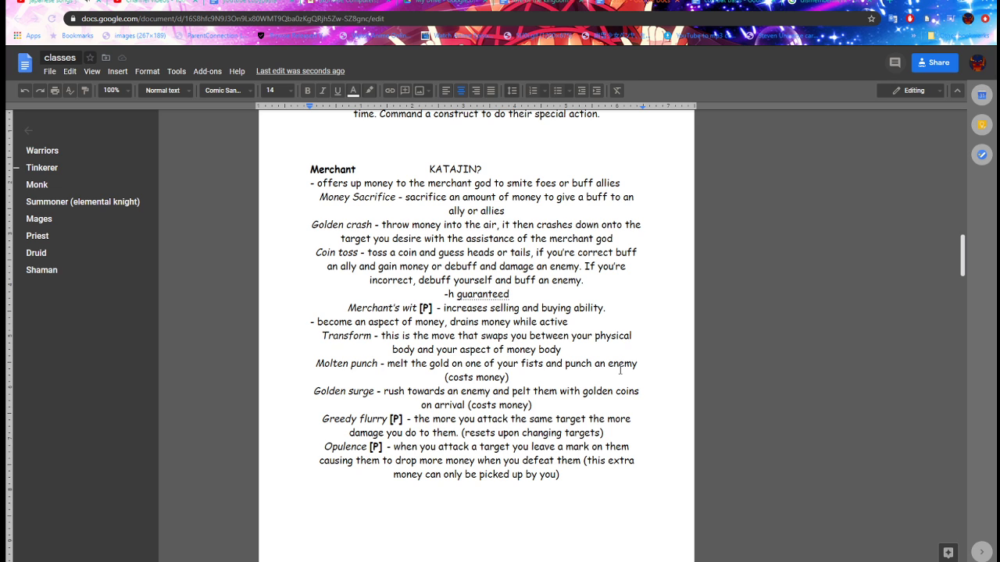
key(BackSpace)
key(BackSpace)
key(BackSpace)
key(BackSpace)
key(BackSpace)
key(BackSpace)
key(BackSpace)
key(BackSpace)
key(BackSpace)
key(BackSpace)
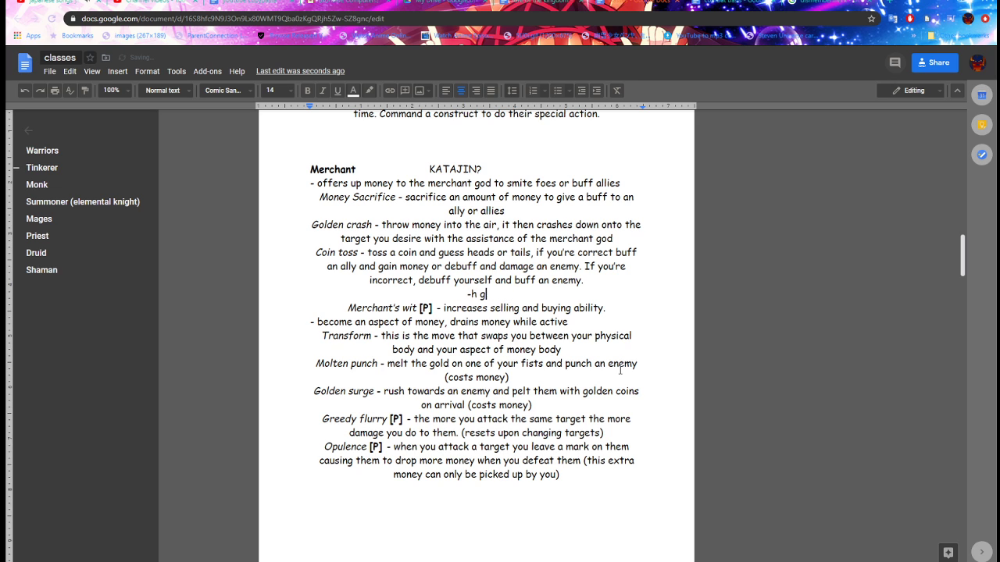
Replace the "-h" line below Coin toss with "- Bribes the target enemy and attempts to convince them to join their side.".
key(BackSpace)
key(BackSpace)
text(- Bribes the target enemy )
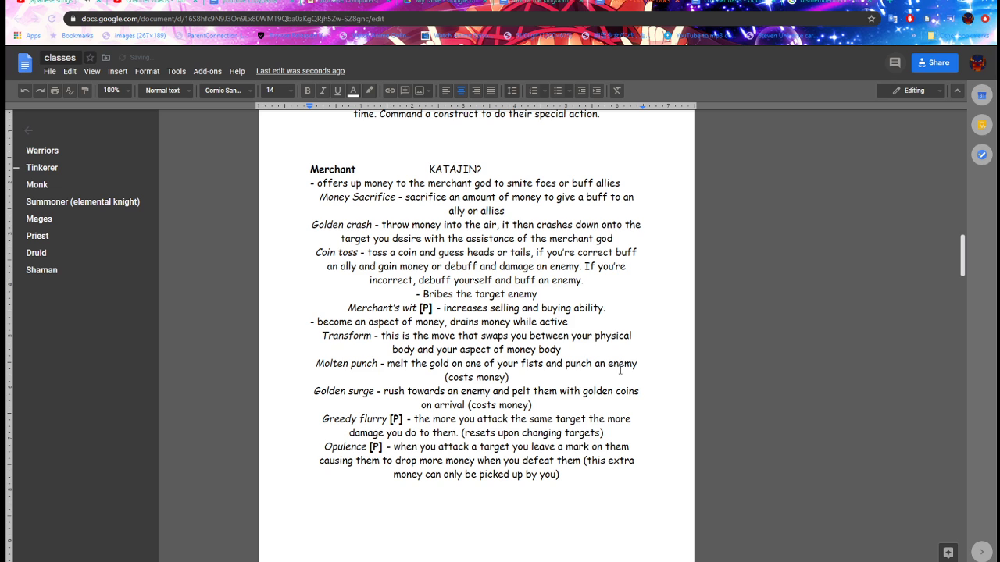
text(and)
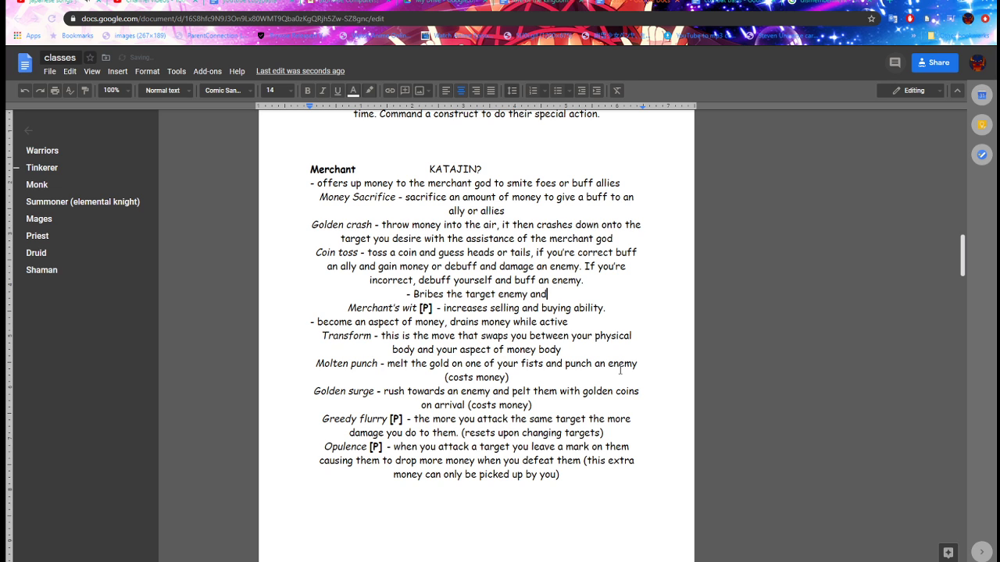
text( attempts )
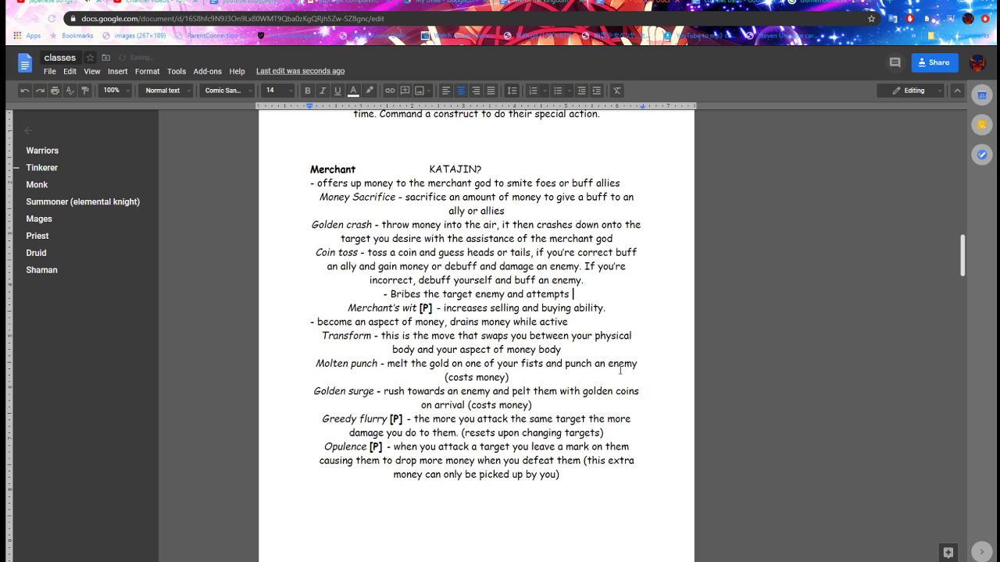
text(to convinve)
key(BackSpace)
key(BackSpace)
text(ce them to )
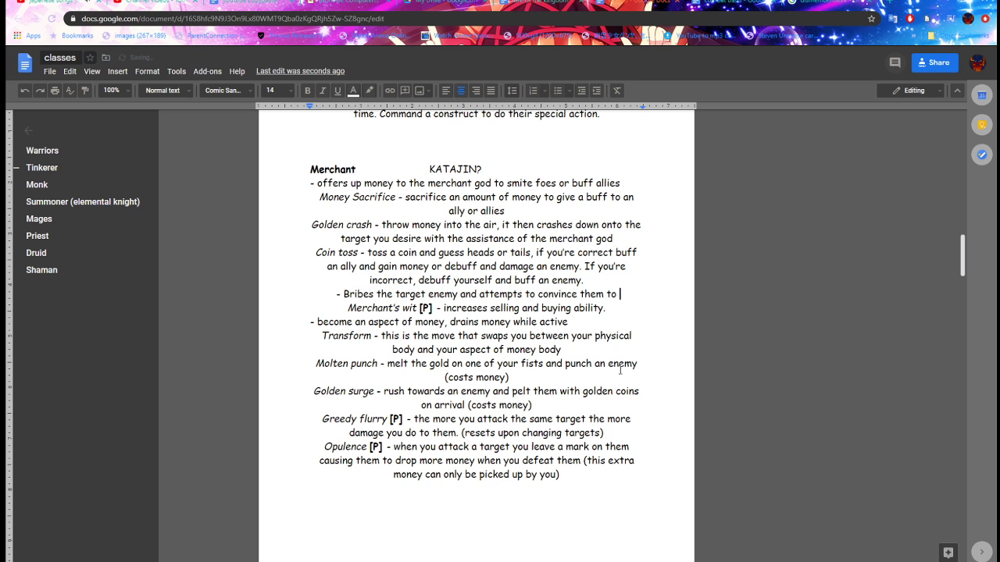
text(join their )
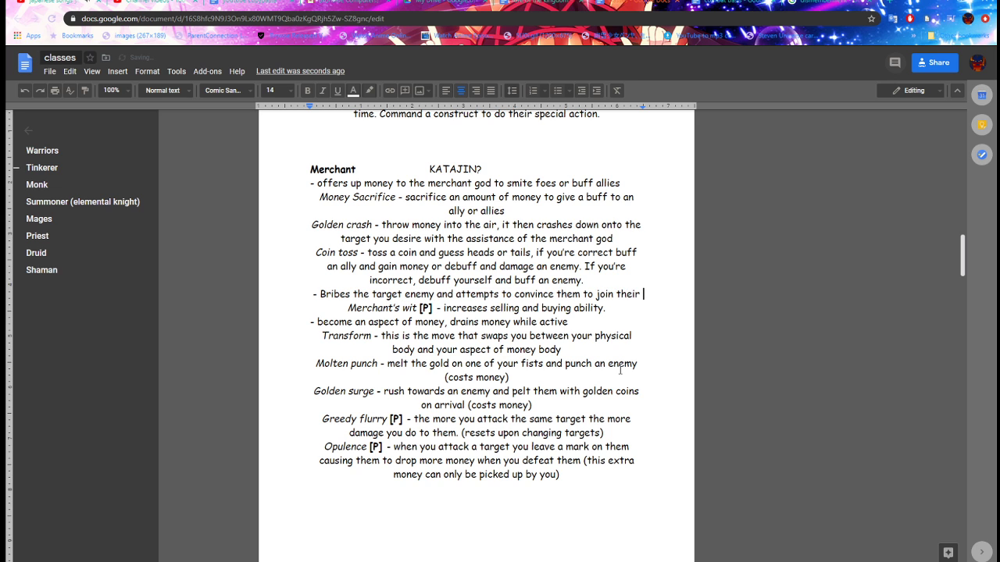
text(side)
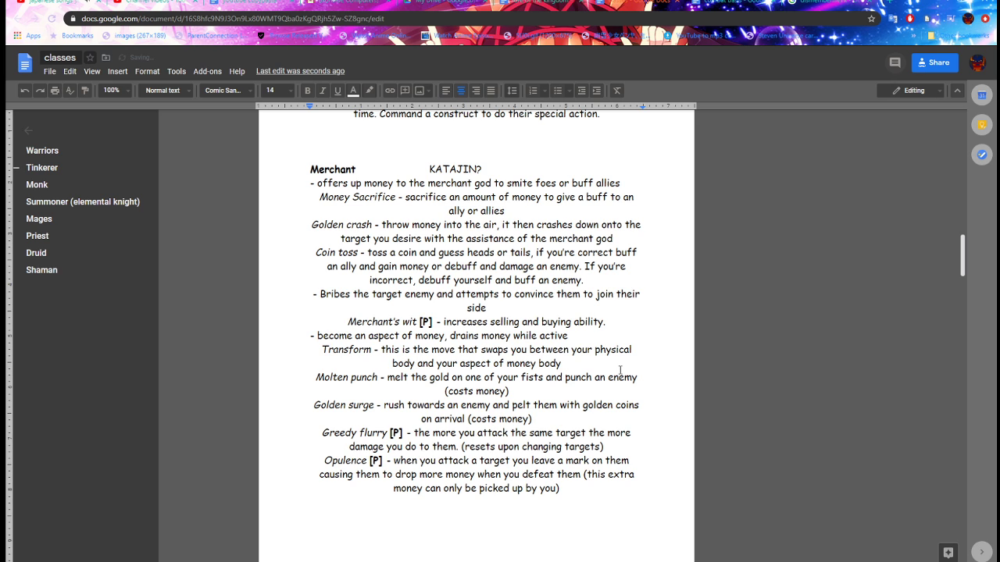
text(.)
Insert the ability name "Devil's tongue" in italics before the dash of the bribe description.
click(301, 295)
text(Devil's)
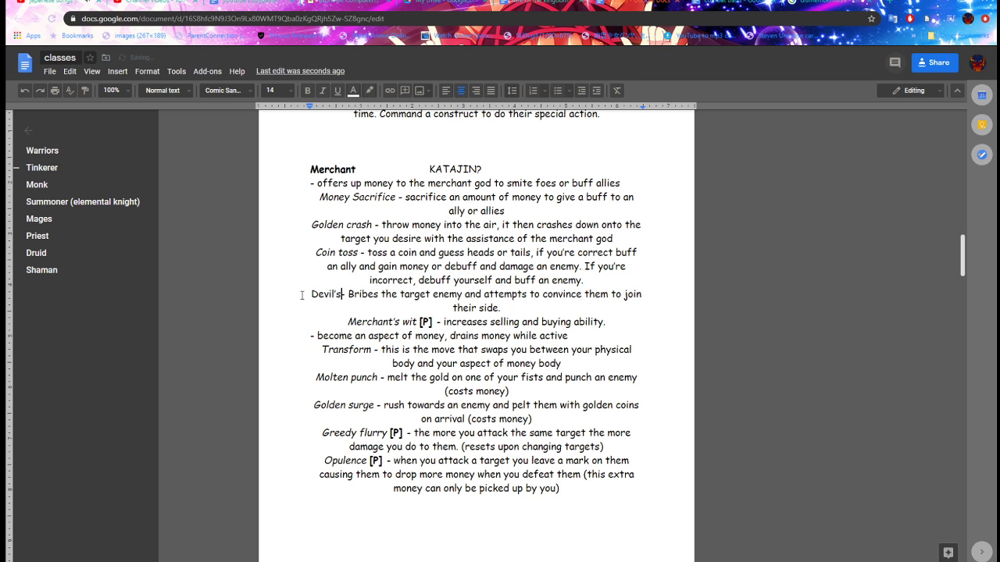
text( tongue)
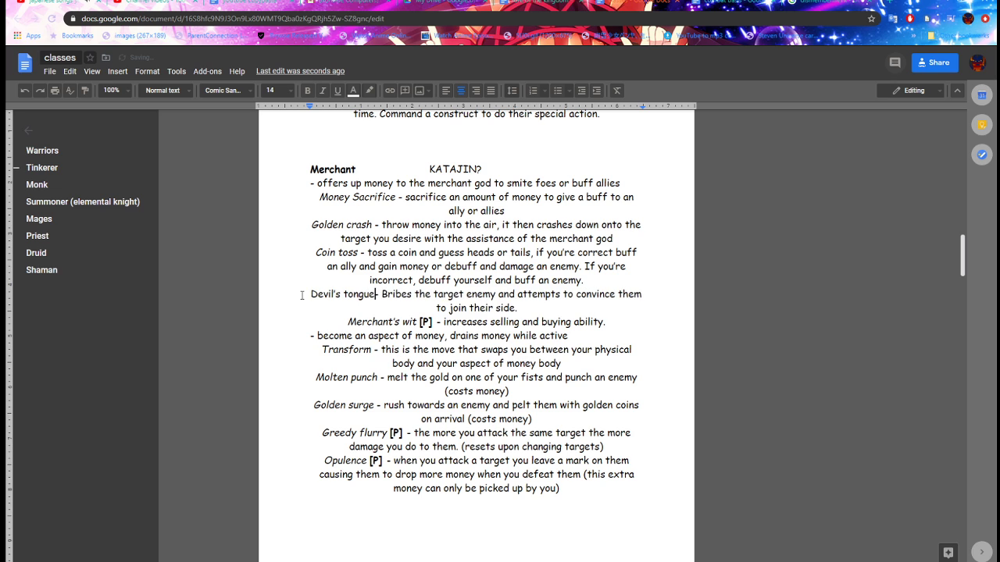
key(Left)
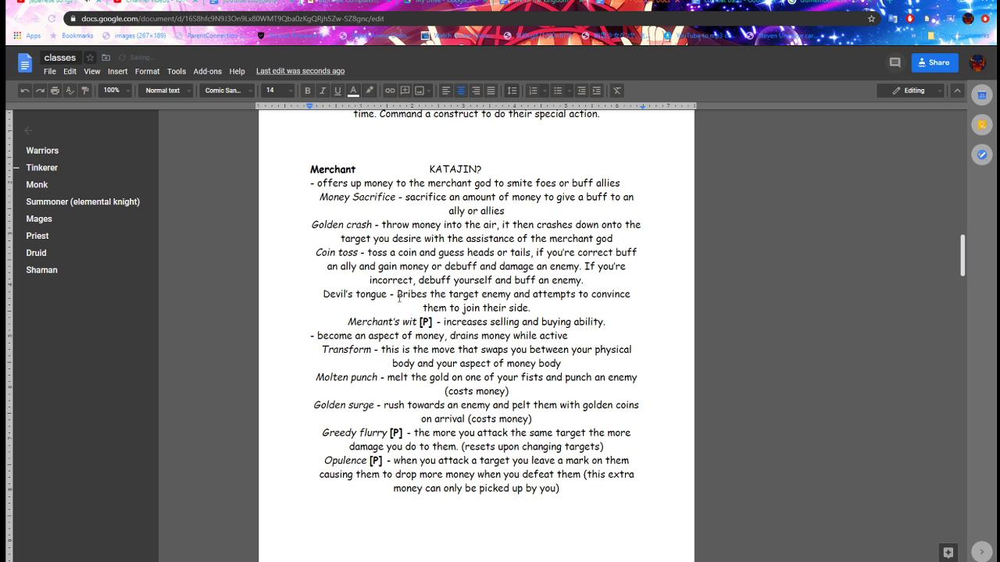
key(shift+Home)
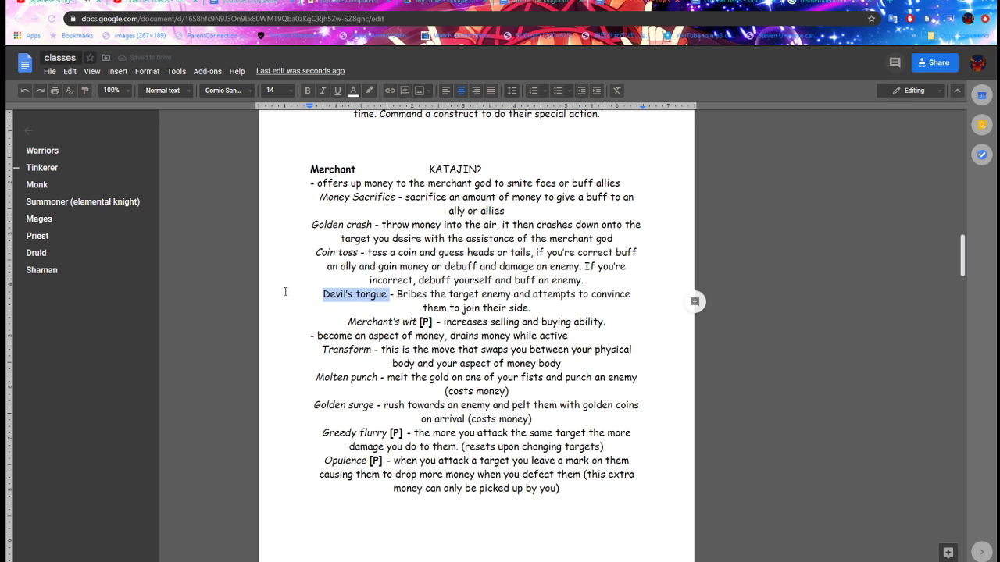
key(ctrl+i)
click(549, 316)
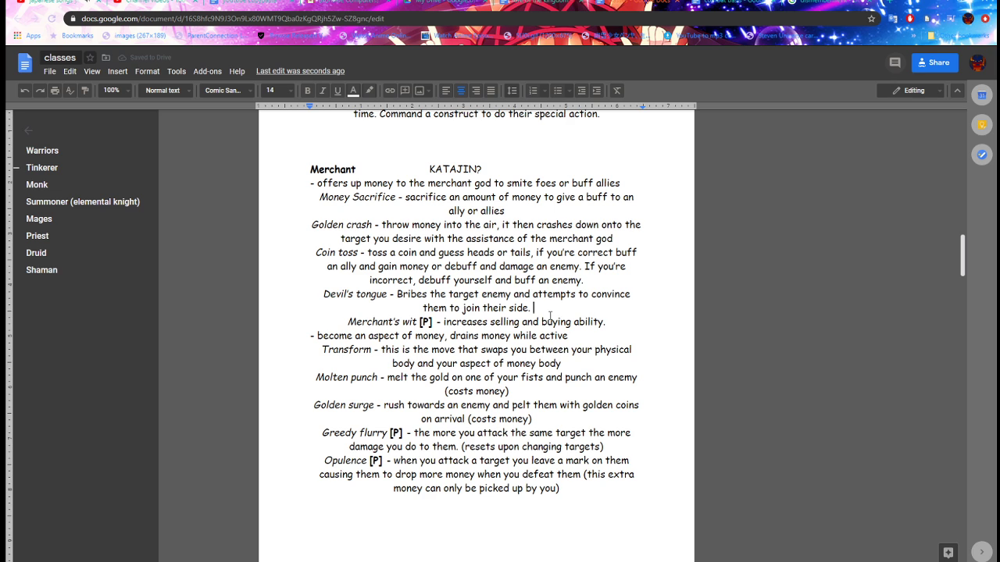
text(ca)
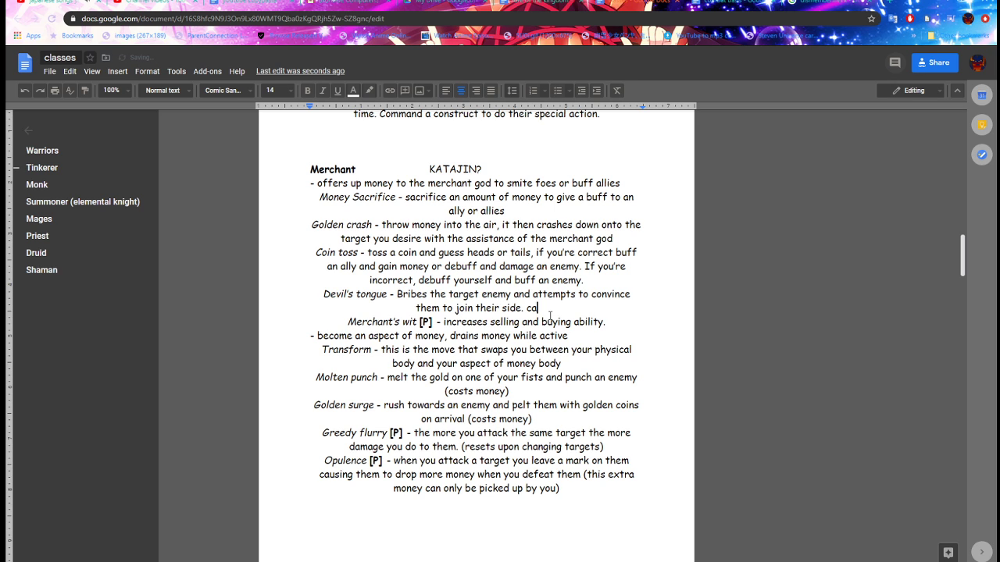
text(n )
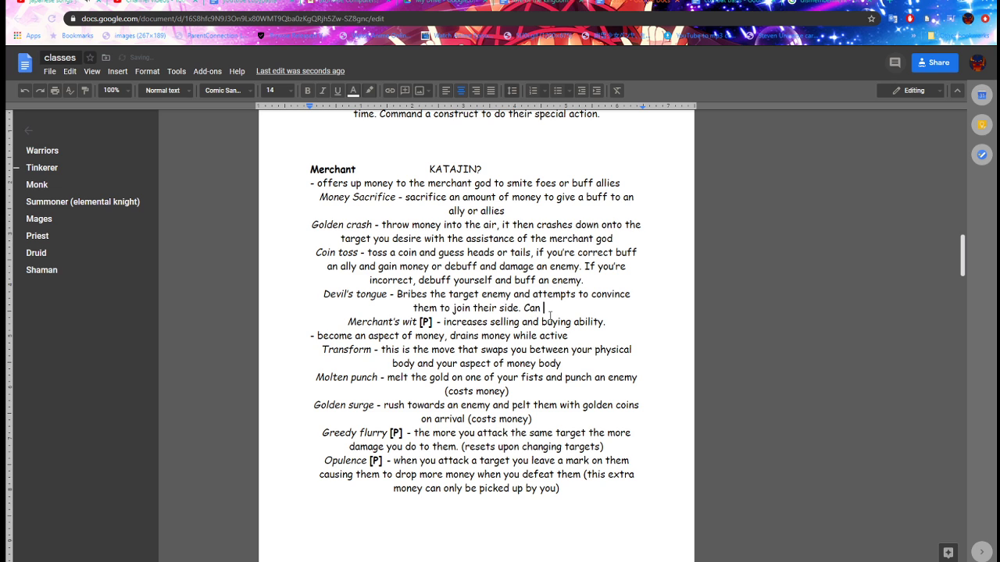
text(use any am)
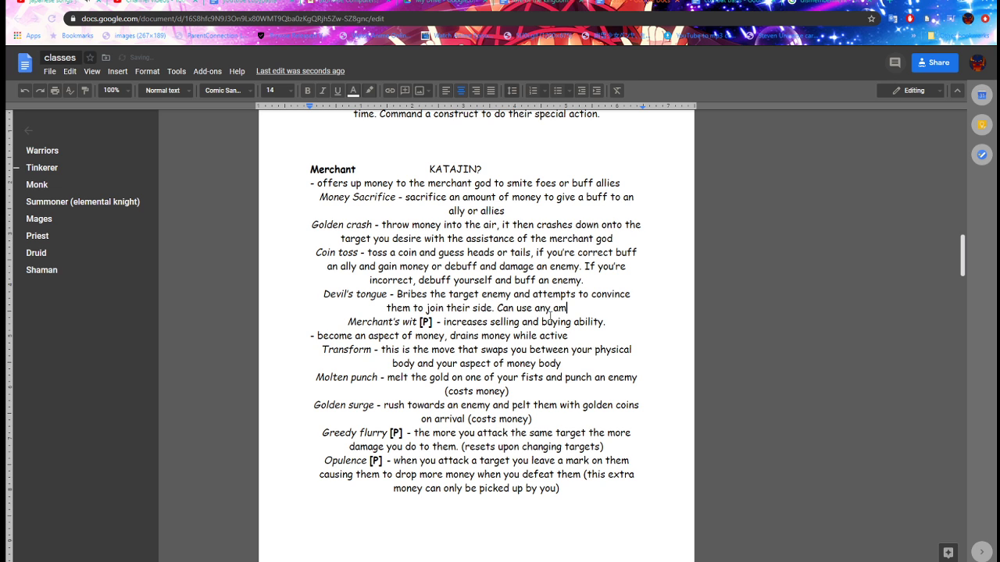
text(ount of)
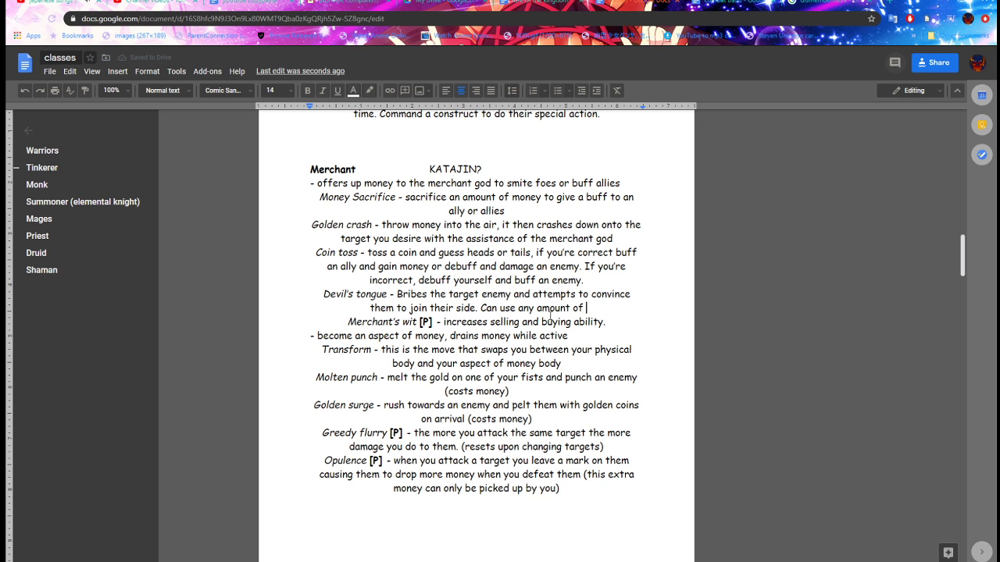
key(BackSpace)
key(BackSpace)
key(BackSpace)
key(BackSpace)
key(BackSpace)
key(BackSpace)
key(BackSpace)
key(BackSpace)
key(BackSpace)
key(BackSpace)
key(BackSpace)
key(BackSpace)
key(BackSpace)
key(BackSpace)
key(BackSpace)
key(BackSpace)
key(BackSpace)
key(BackSpace)
key(BackSpace)
key(BackSpace)
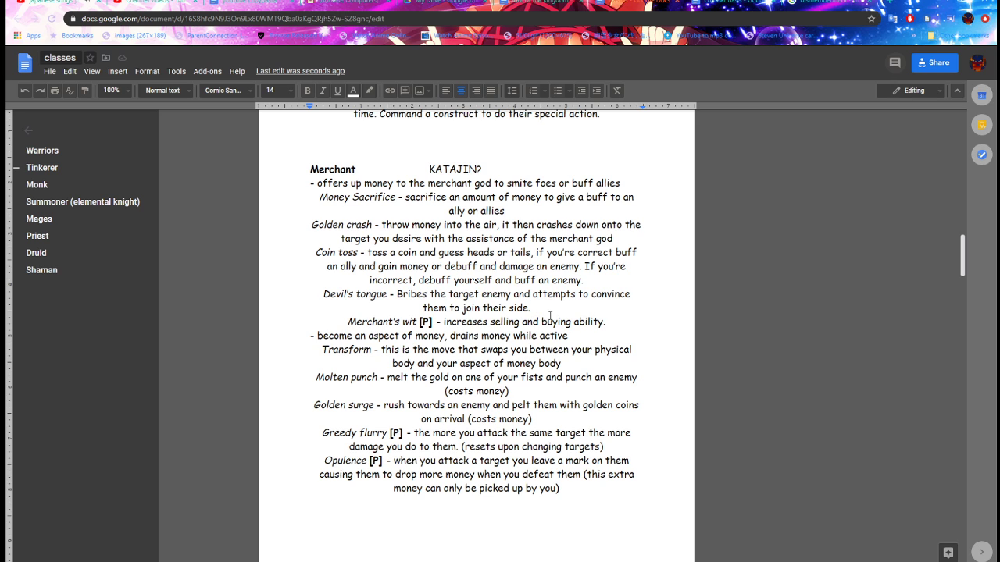
Append to the Devil's tongue description: "Money used for the bribe comes out of pocket and words must be said to convince the target.".
text(Money used for the bribe comes d)
key(BackSpace)
text(out of pocket)
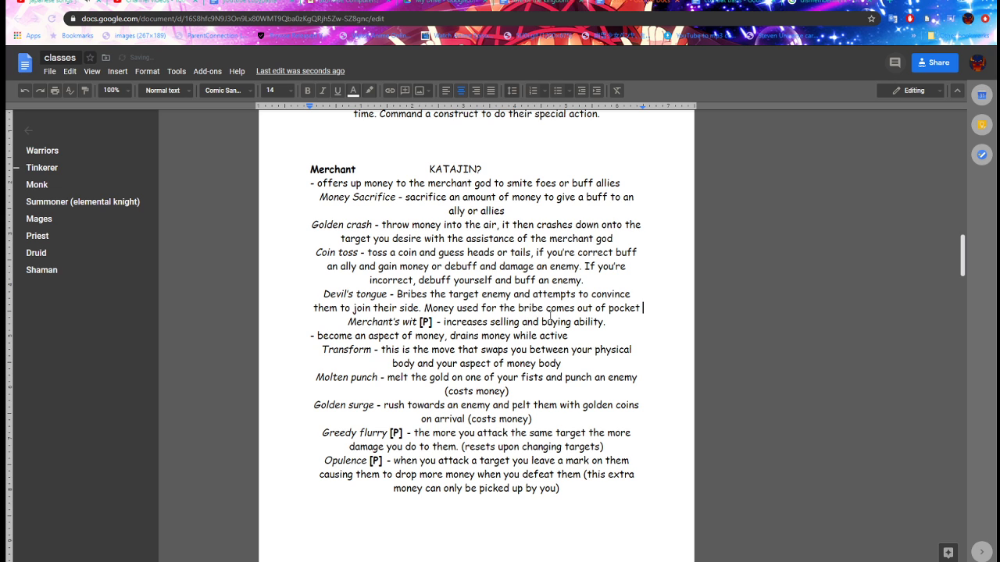
text( and)
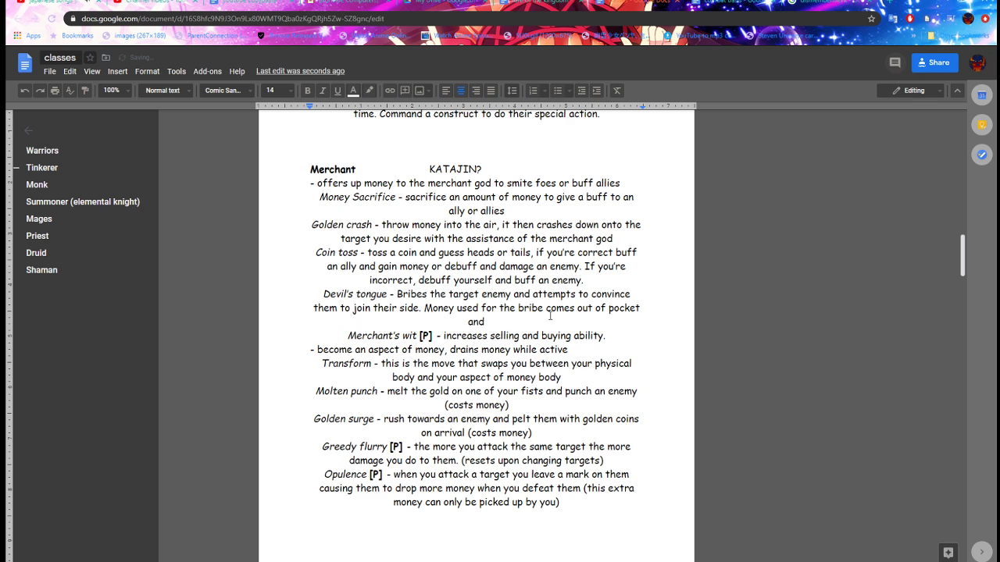
text( words must be said)
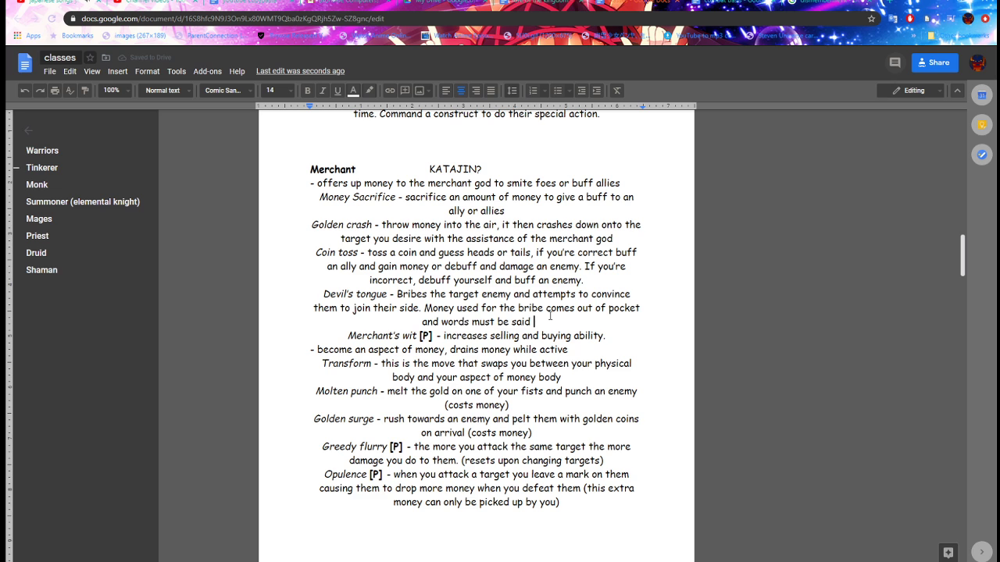
text( to convinv)
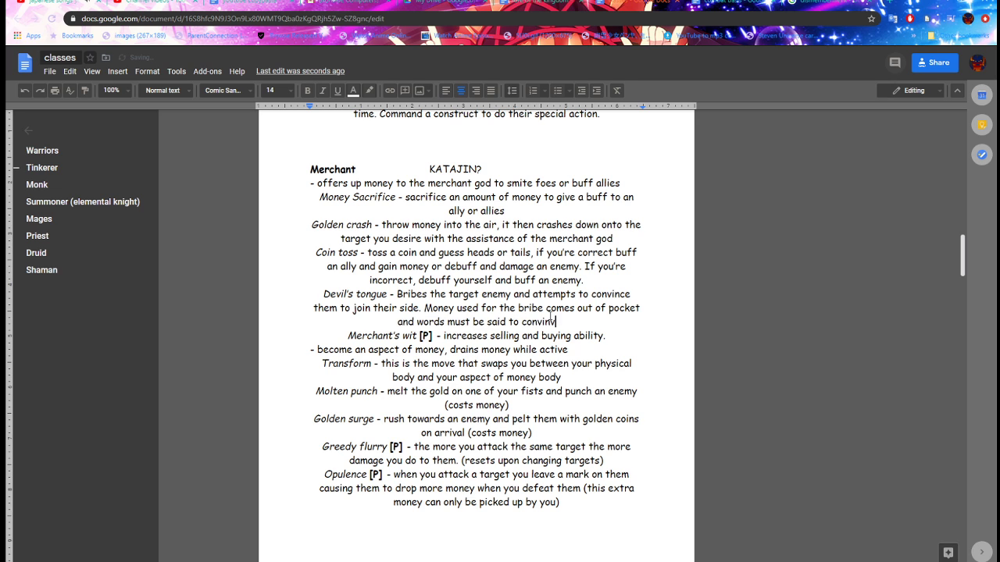
key(BackSpace)
text(ce the targ)
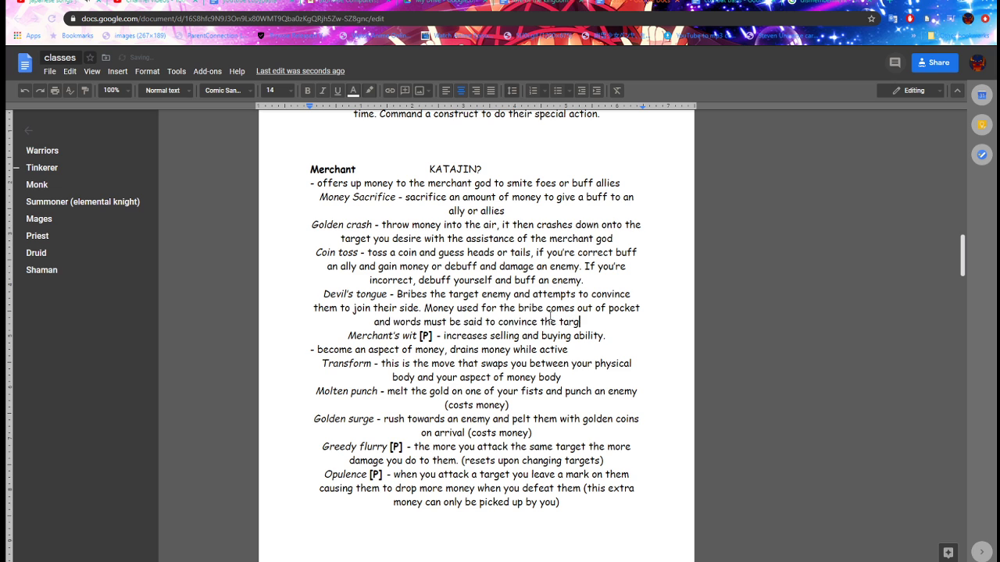
text(et)
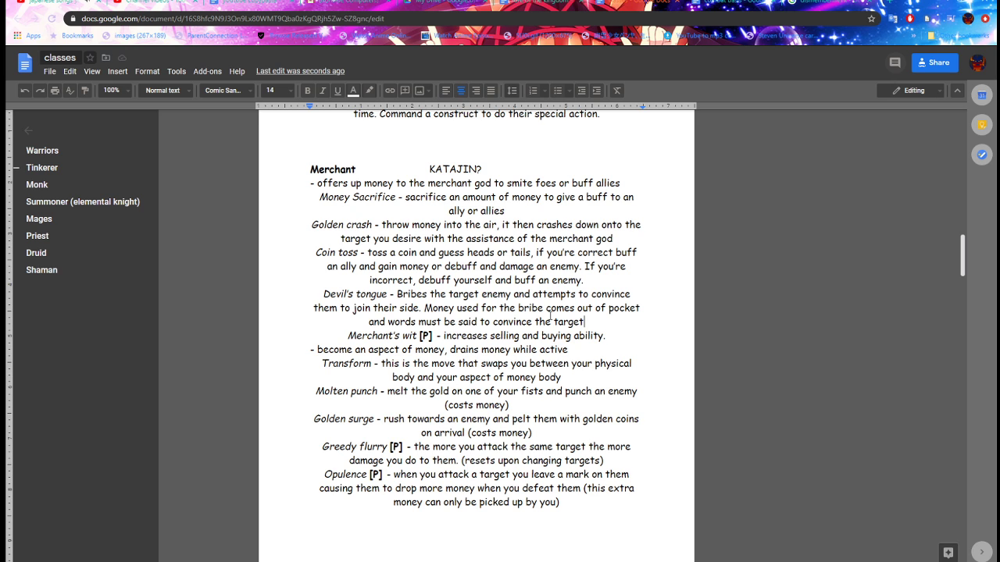
text(.)
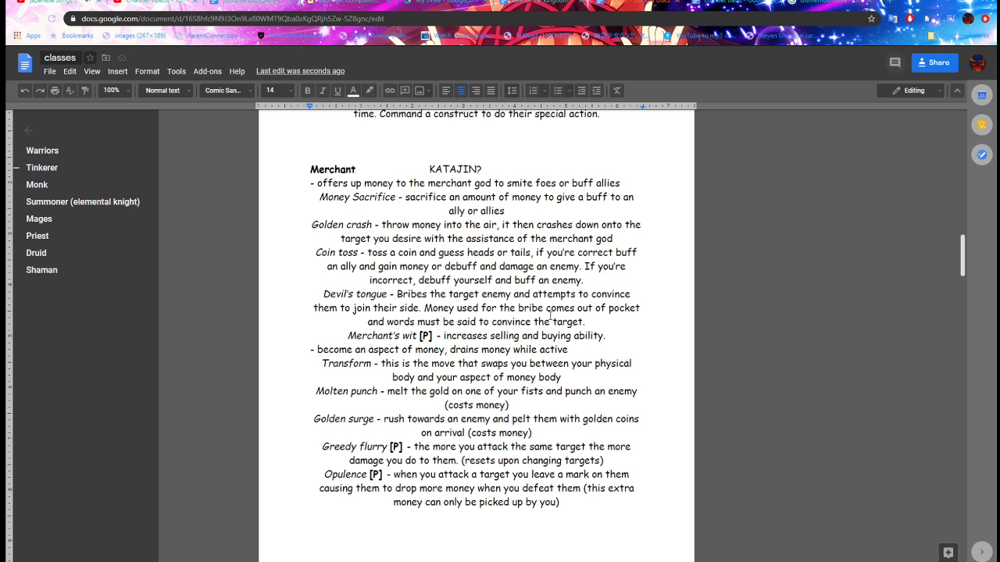
Add the closing sentence "Money will not be consumed if Devil's tongue fails." to the ability, with the ability name in italics.
text(Money will not be consumed if D)
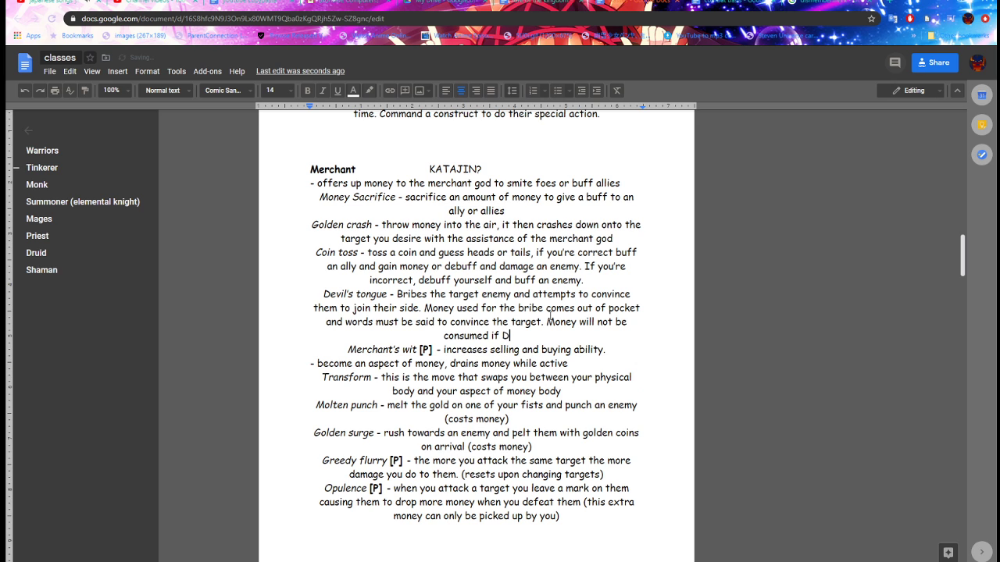
key(ctrl+i)
text(Devil)
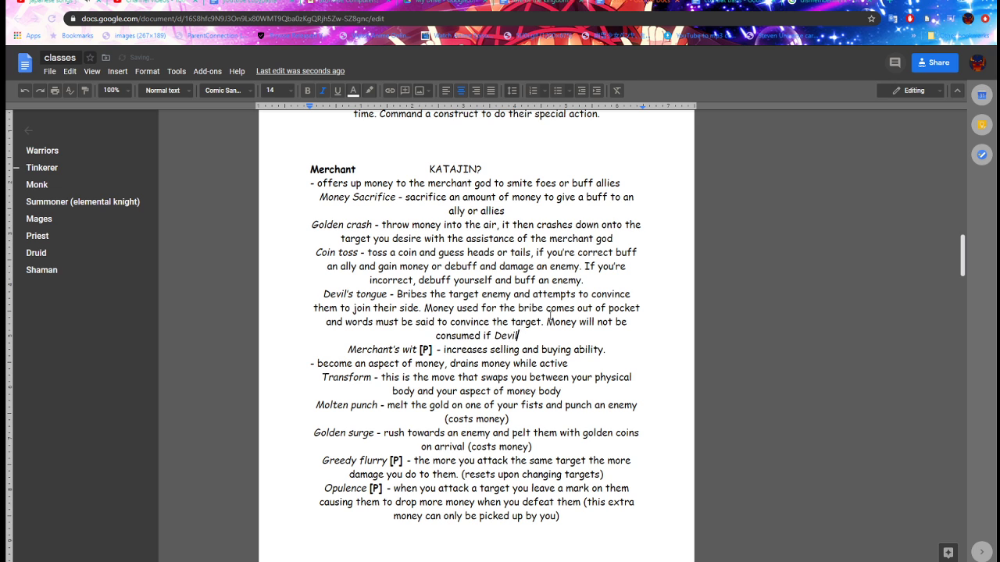
text('s tongue)
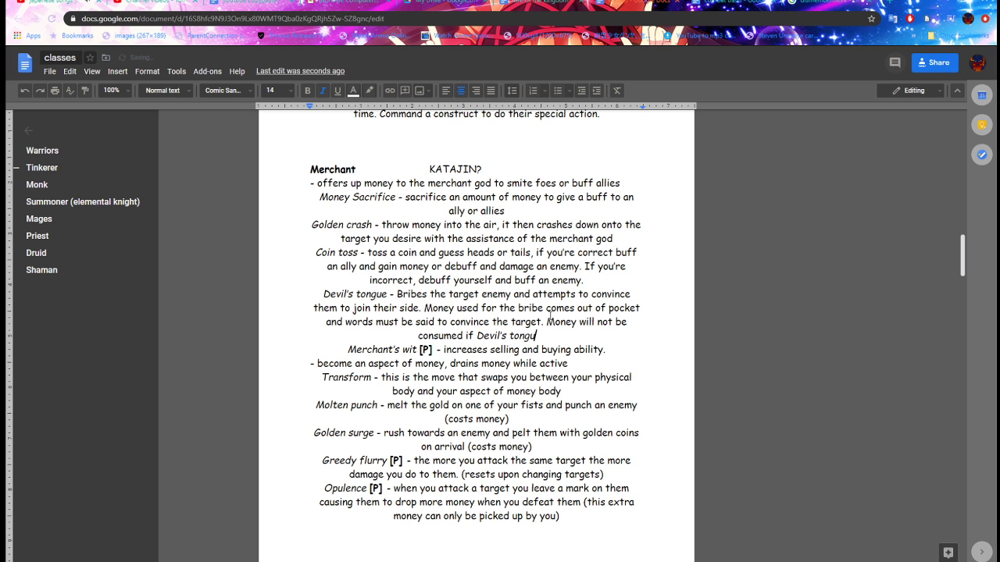
key(ctrl+i)
text(faile)
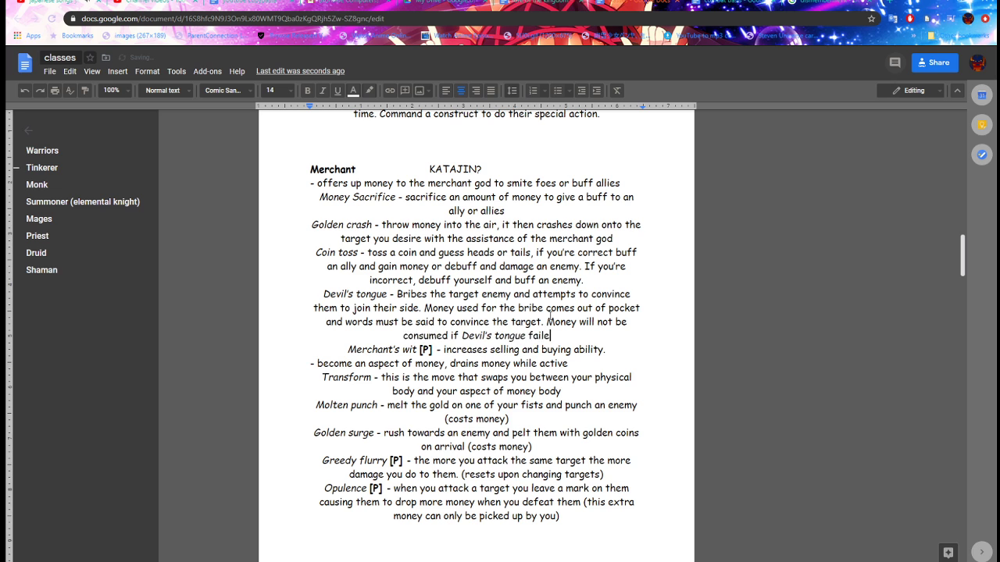
text(d.)
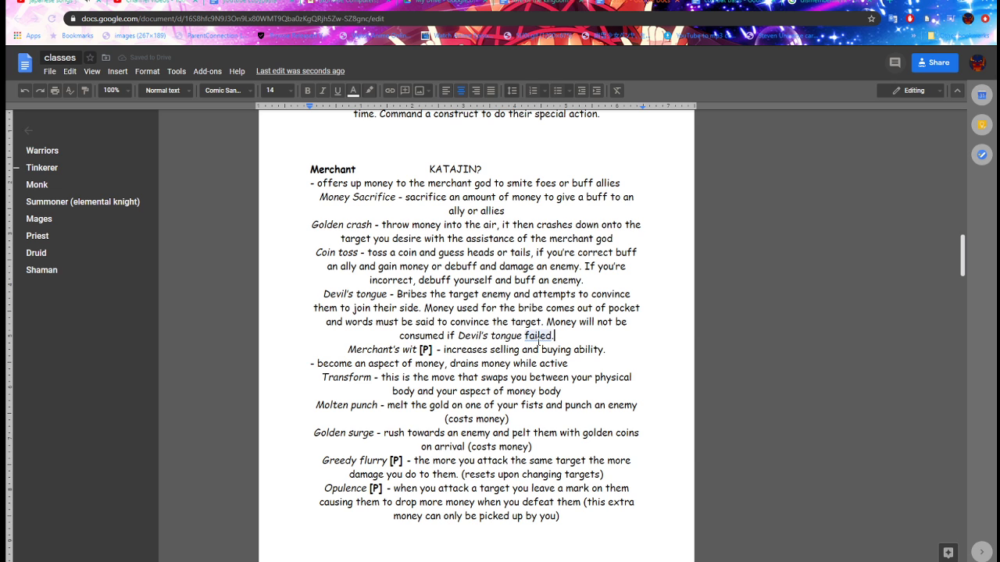
click(538, 341)
click(552, 378)
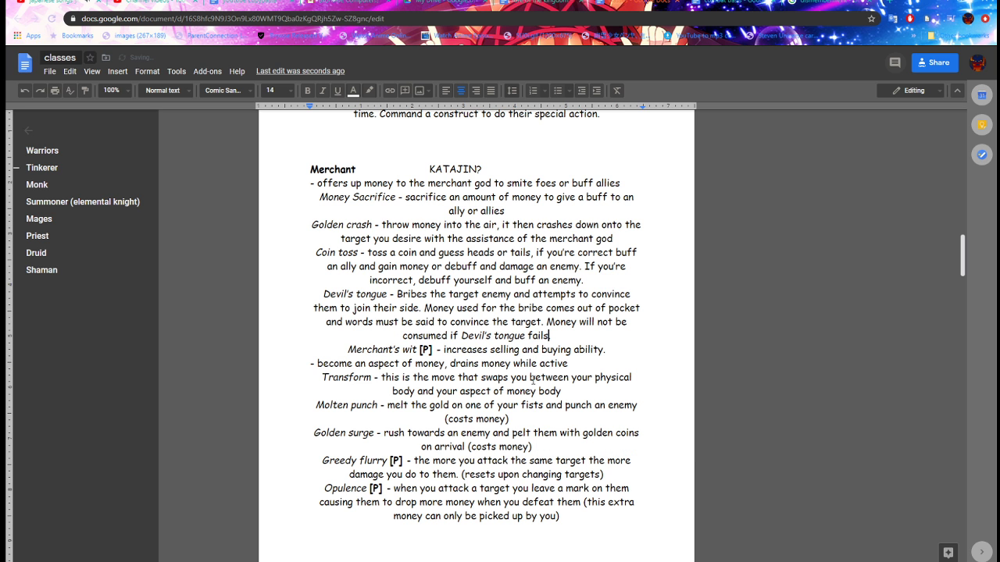
click(559, 422)
scroll(561, 426, down, 2)
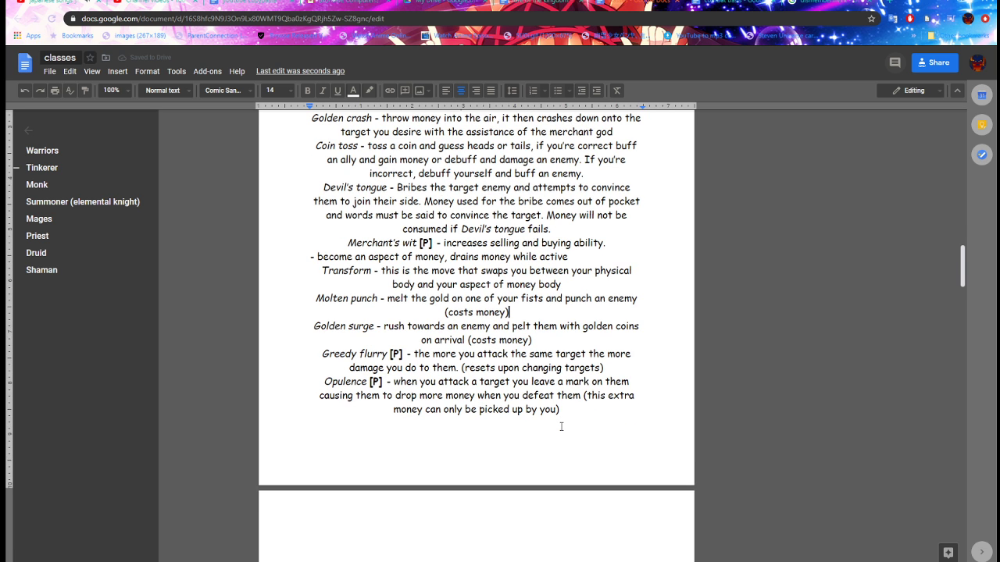
scroll(561, 427, up, 1)
scroll(561, 426, down, 4)
scroll(561, 427, up, 3)
scroll(561, 426, up, 1)
scroll(560, 427, up, 1)
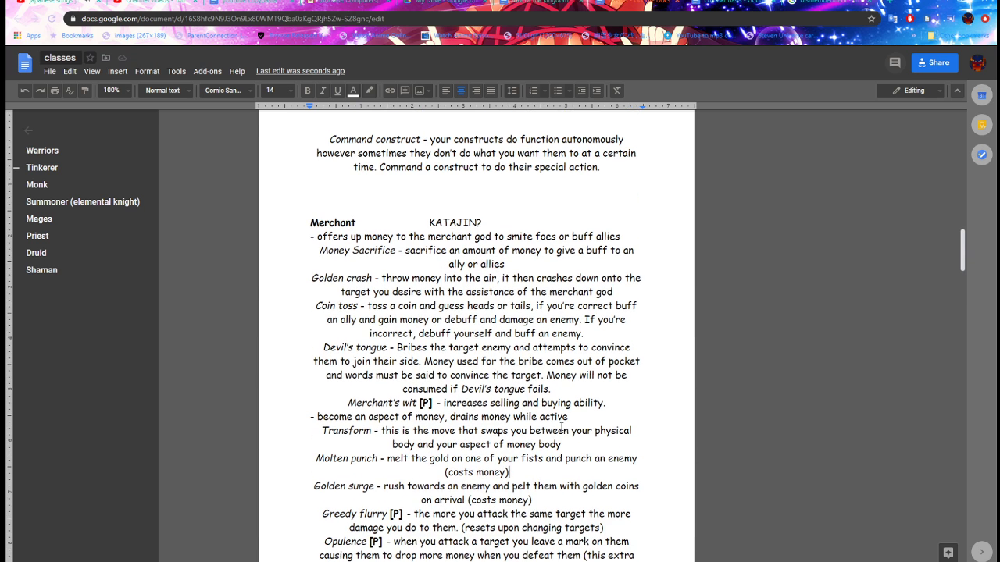
Delete the surplus blank lines above the Monk heading, keeping the heading at the start of its page.
scroll(555, 430, down, 5)
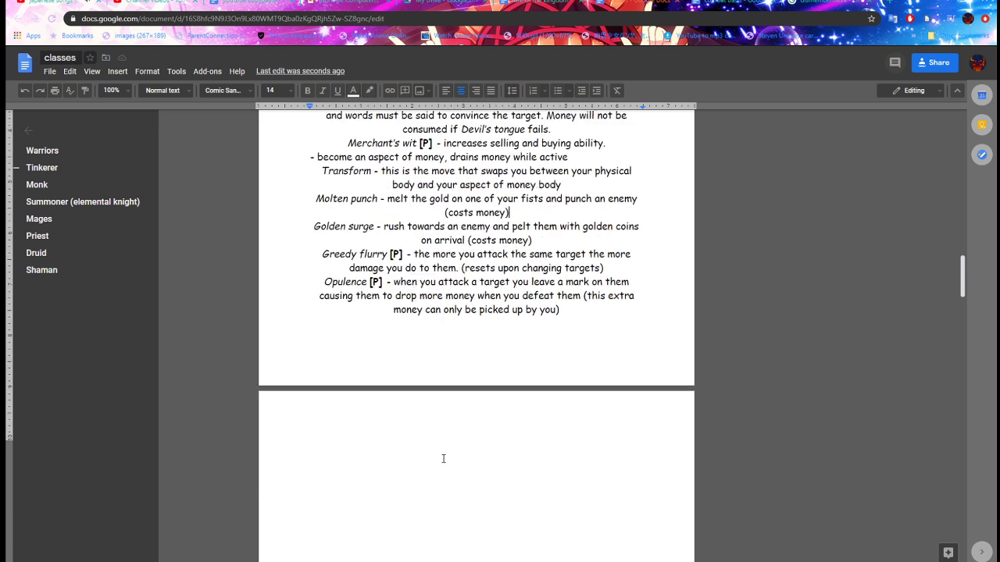
scroll(439, 458, down, 1)
click(302, 461)
key(BackSpace)
key(BackSpace)
key(BackSpace)
key(BackSpace)
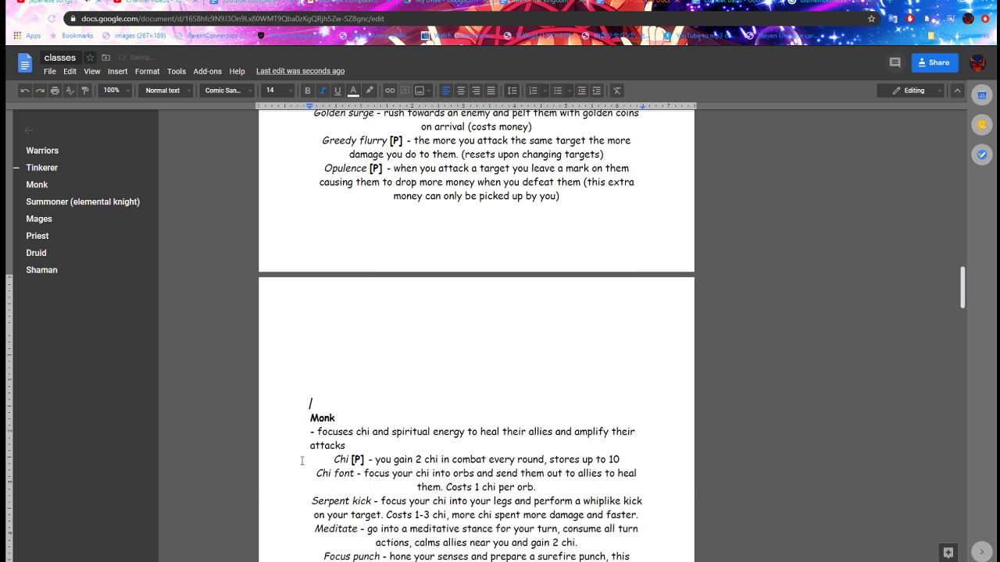
key(BackSpace)
key(BackSpace)
key(BackSpace)
key(BackSpace)
key(BackSpace)
key(BackSpace)
key(BackSpace)
key(BackSpace)
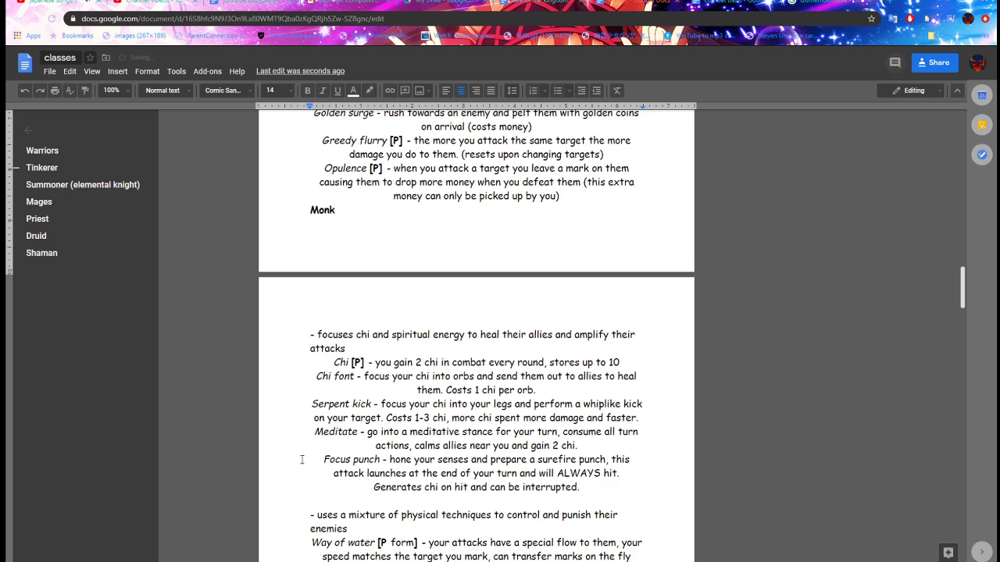
key(Return)
Review the Monk's two ability groups, from Chi to Focus punch and from Way of water to Solid stance.
scroll(307, 447, down, 1)
scroll(308, 448, down, 2)
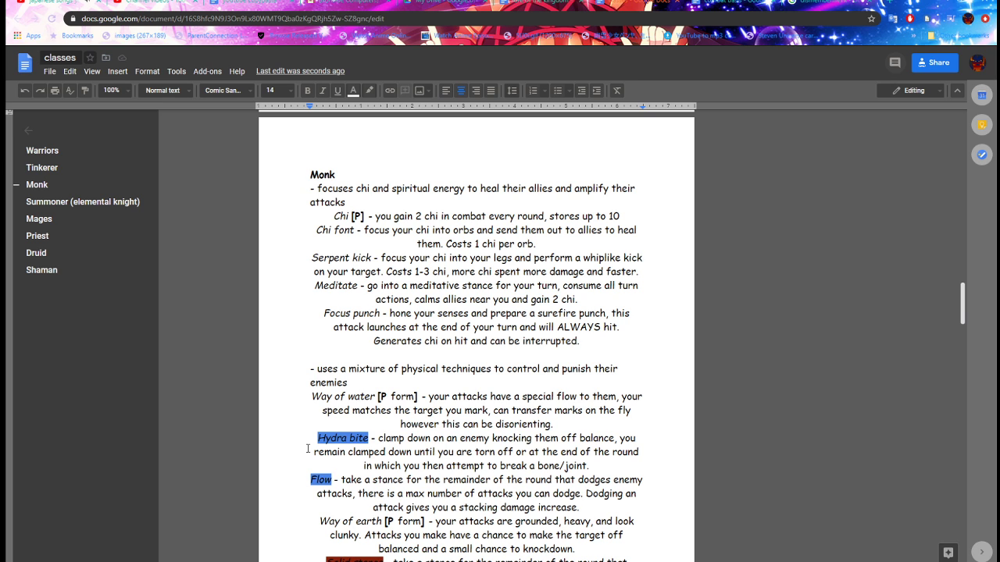
drag(344, 216, 609, 216)
drag(518, 257, 511, 272)
drag(310, 188, 629, 337)
scroll(360, 235, down, 2)
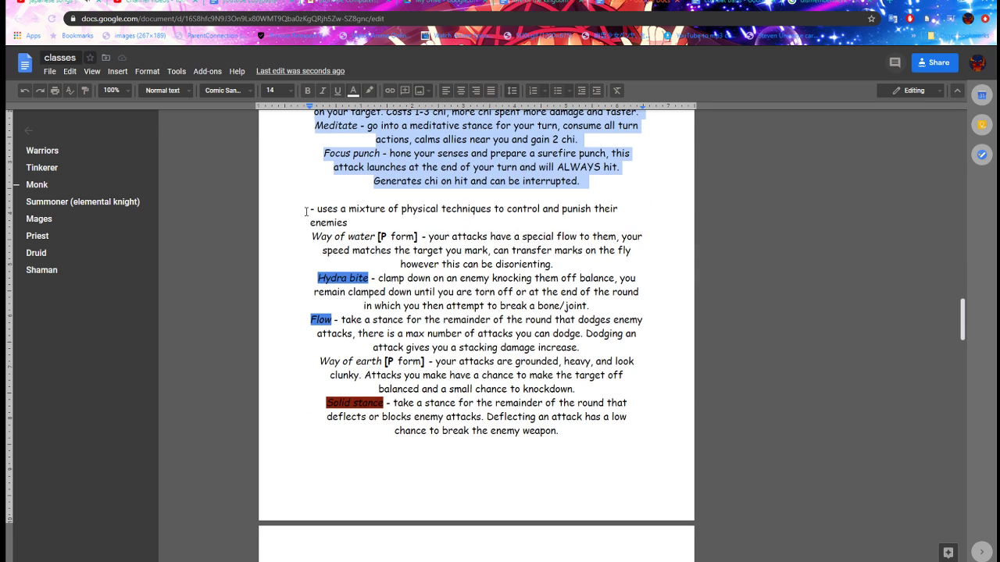
drag(306, 211, 621, 437)
scroll(607, 407, down, 2)
scroll(562, 414, up, 3)
drag(607, 392, 512, 305)
scroll(512, 305, up, 1)
drag(334, 217, 412, 230)
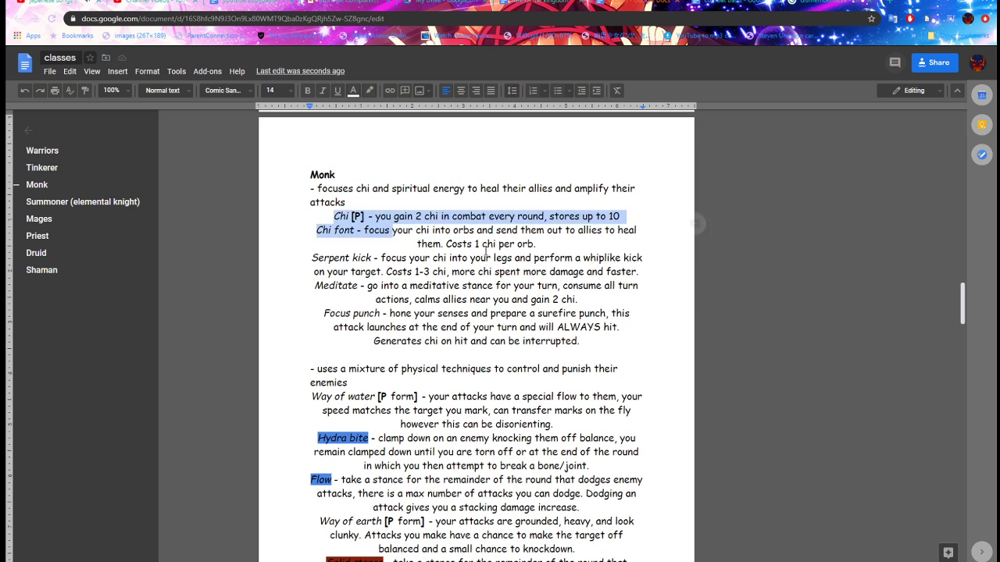
drag(532, 267, 628, 342)
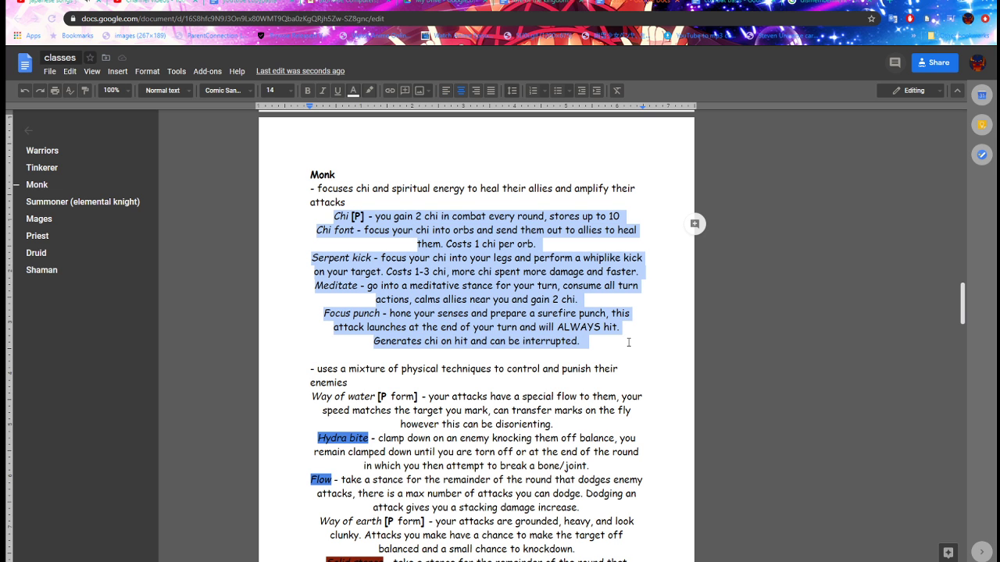
click(396, 219)
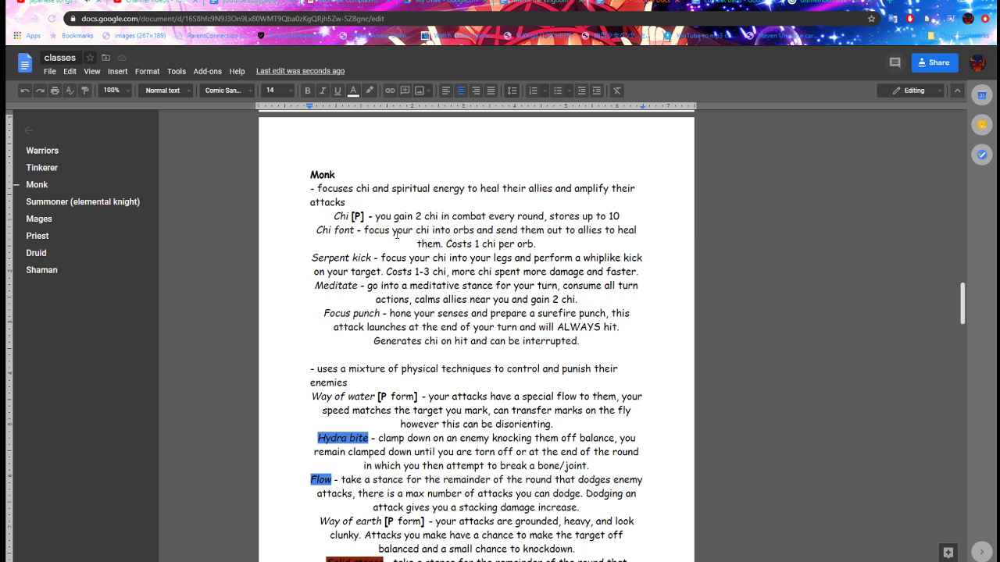
drag(315, 230, 578, 240)
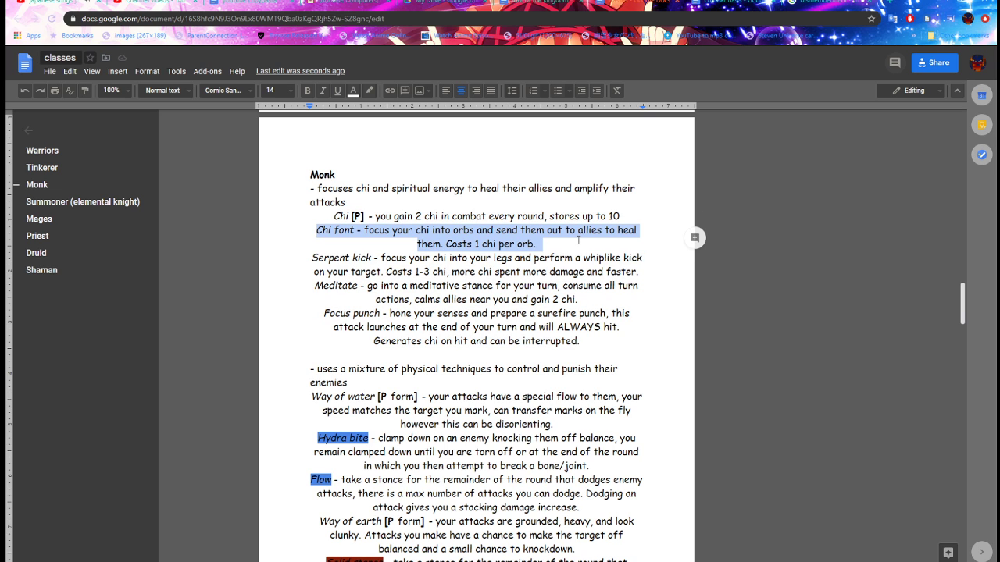
click(556, 247)
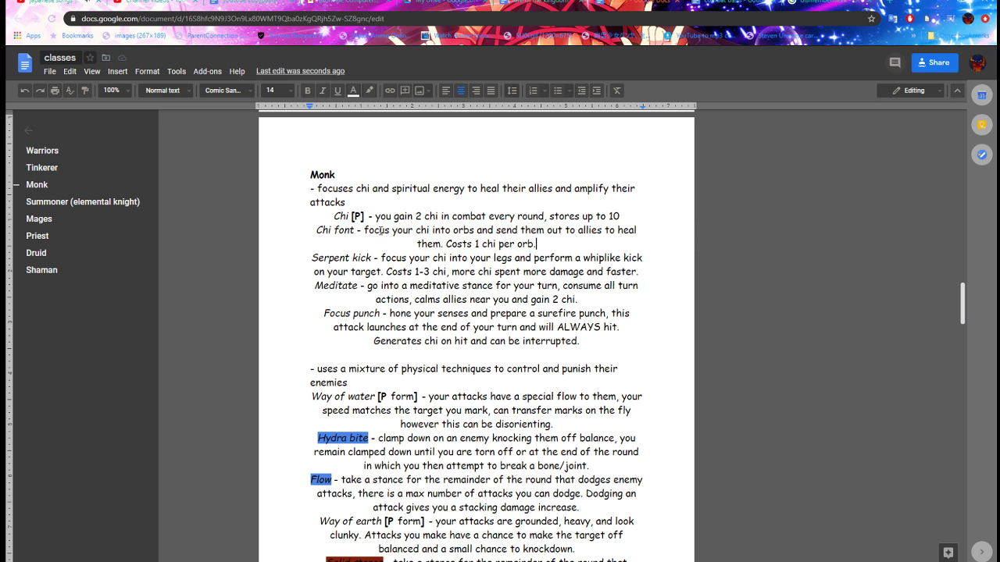
Replace "round" with "turn" in the Monk's Chi passive description so that it reads "every turn,".
drag(356, 218, 545, 218)
click(543, 217)
text(,)
key(BackSpace)
key(BackSpace)
key(BackSpace)
key(BackSpace)
key(BackSpace)
key(BackSpace)
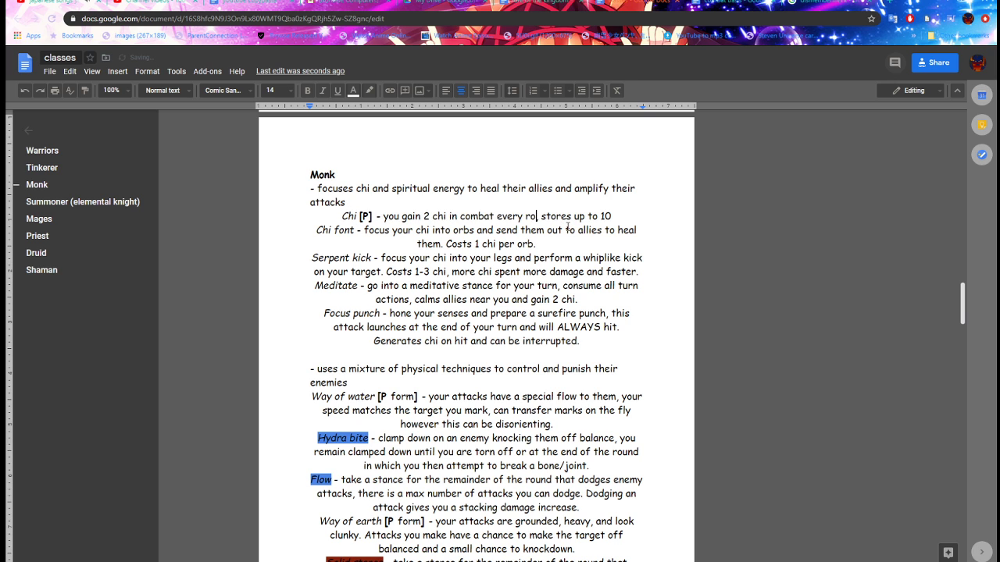
text(turn)
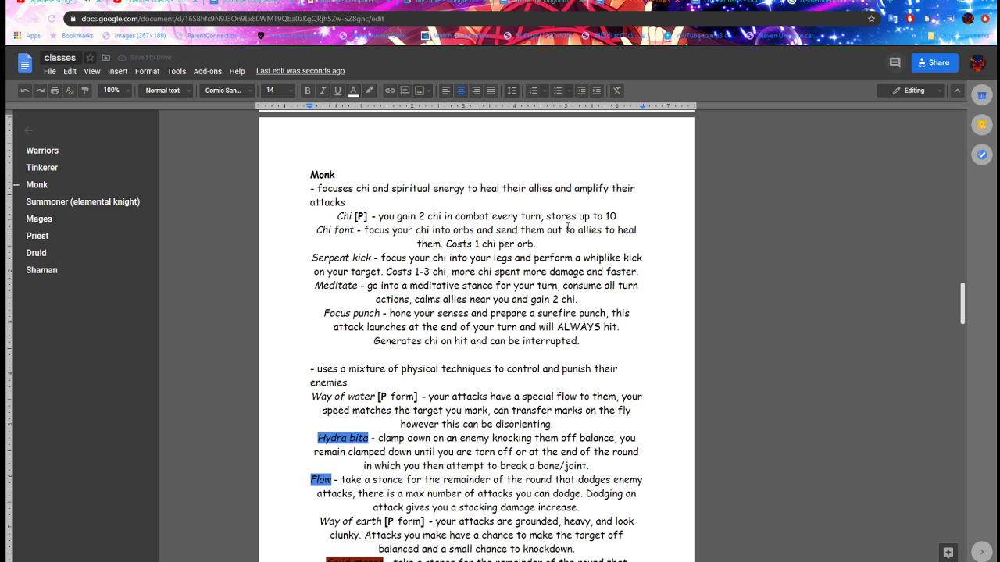
text(,)
Reread the Meditate and Focus punch descriptions and start a new line below Focus punch.
drag(316, 286, 596, 302)
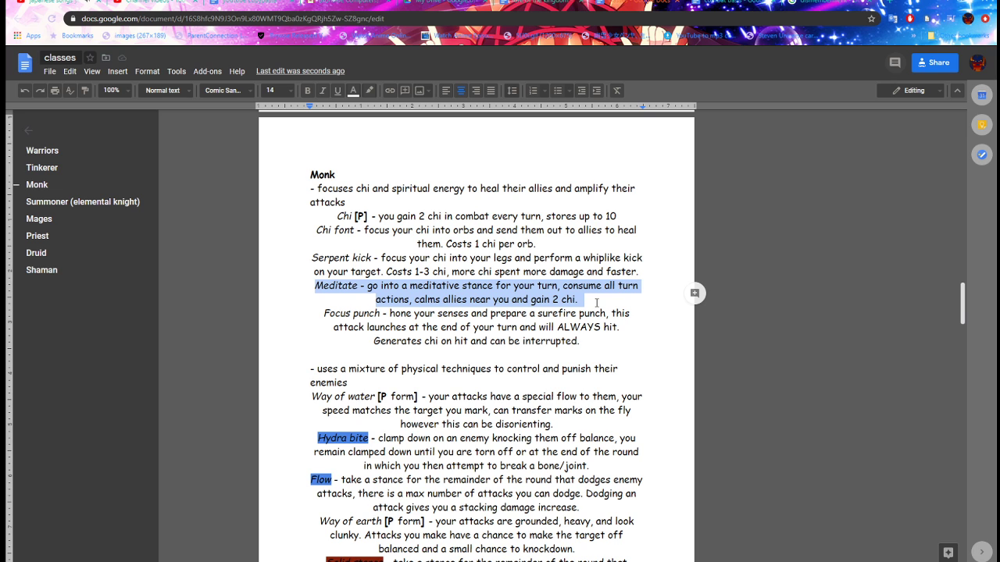
click(596, 302)
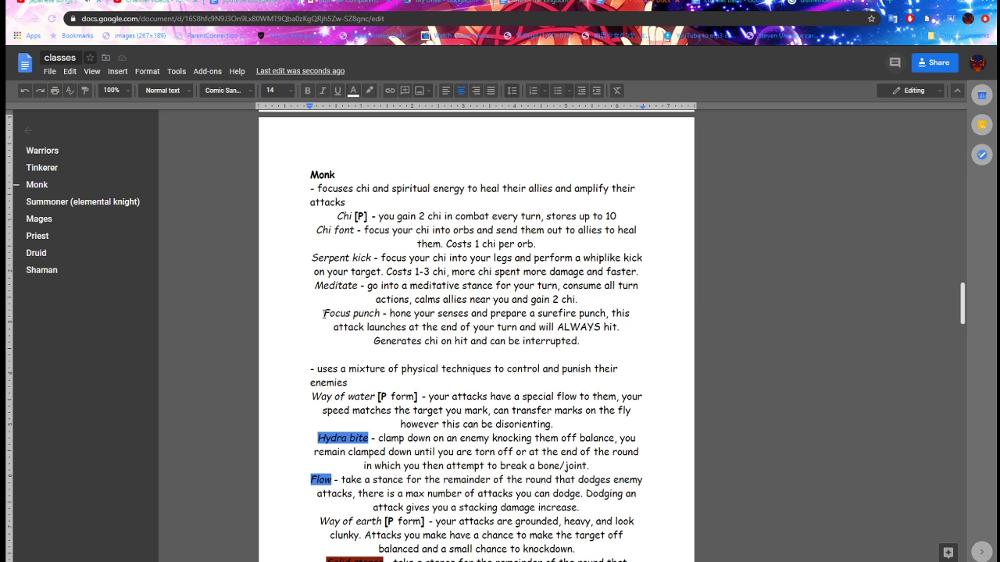
drag(323, 313, 581, 344)
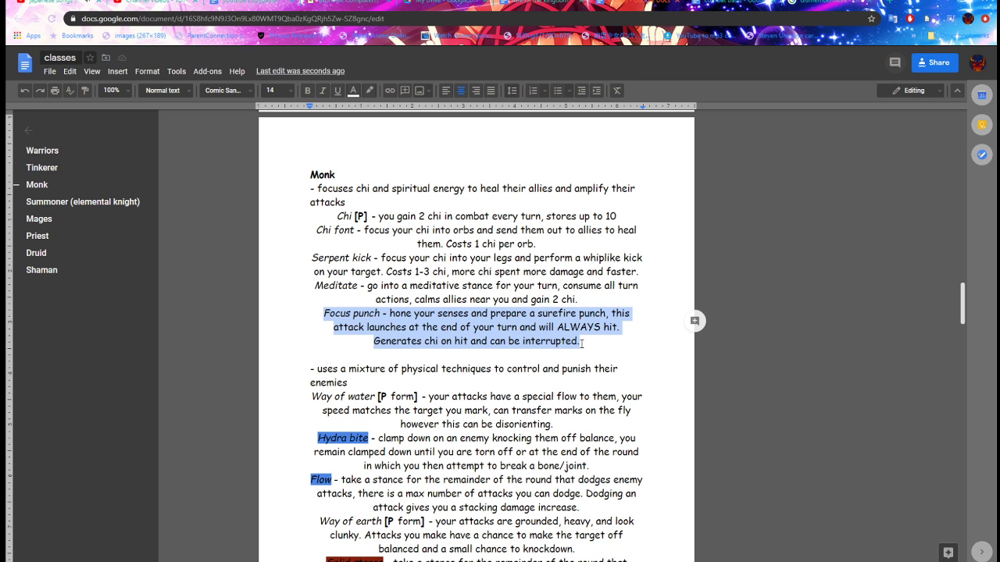
click(581, 344)
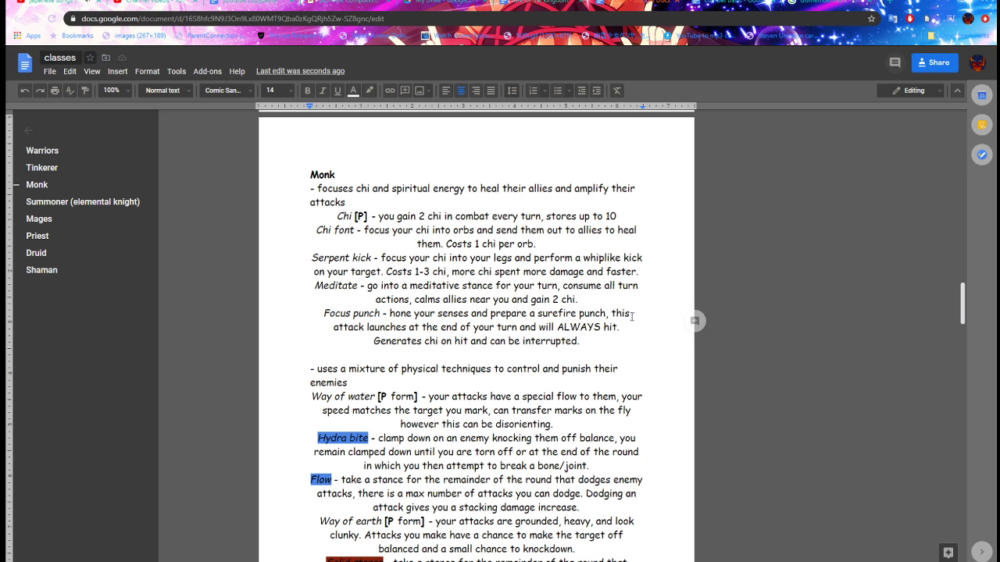
drag(348, 327, 603, 348)
click(603, 348)
mouse_move(580, 342)
mouse_down()
mouse_move(412, 341)
mouse_move(486, 341)
mouse_move(437, 341)
mouse_move(364, 314)
mouse_move(582, 344)
mouse_move(437, 371)
mouse_move(608, 332)
mouse_move(597, 344)
mouse_up()
key(Return)
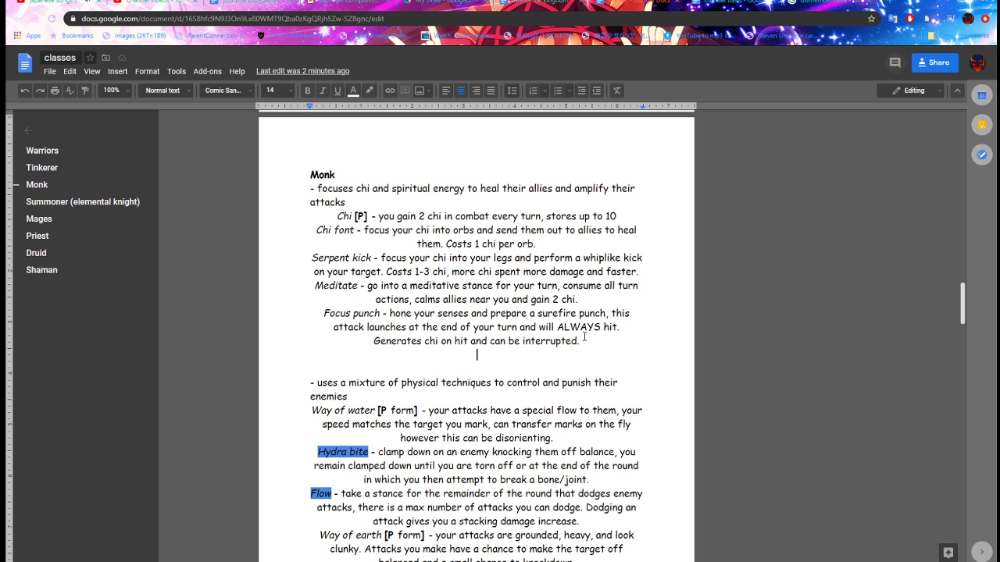
Search Google for "Resolute", expand its dictionary entry, and return to the classes document.
click(837, 3)
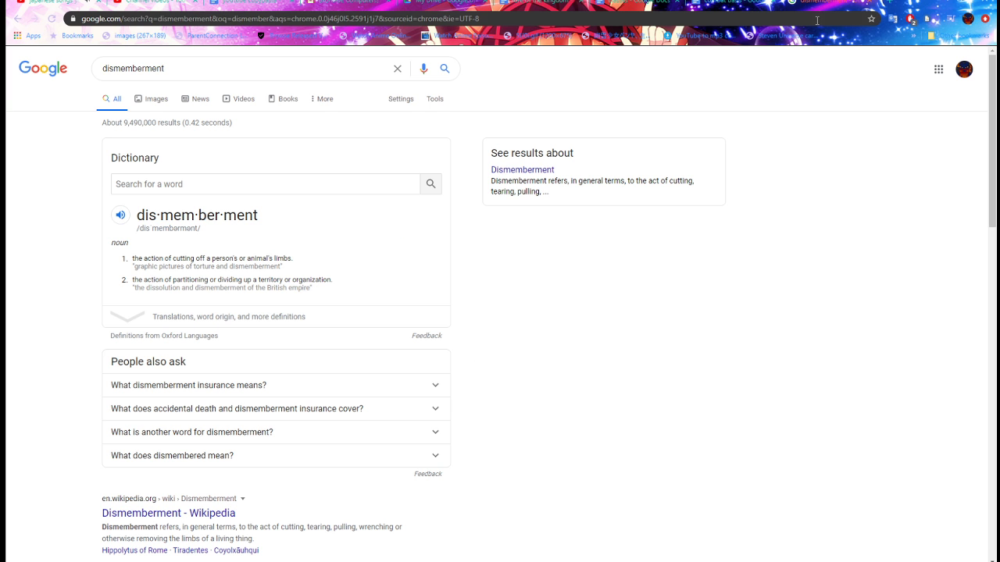
drag(196, 68, 69, 76)
text(Resolut)
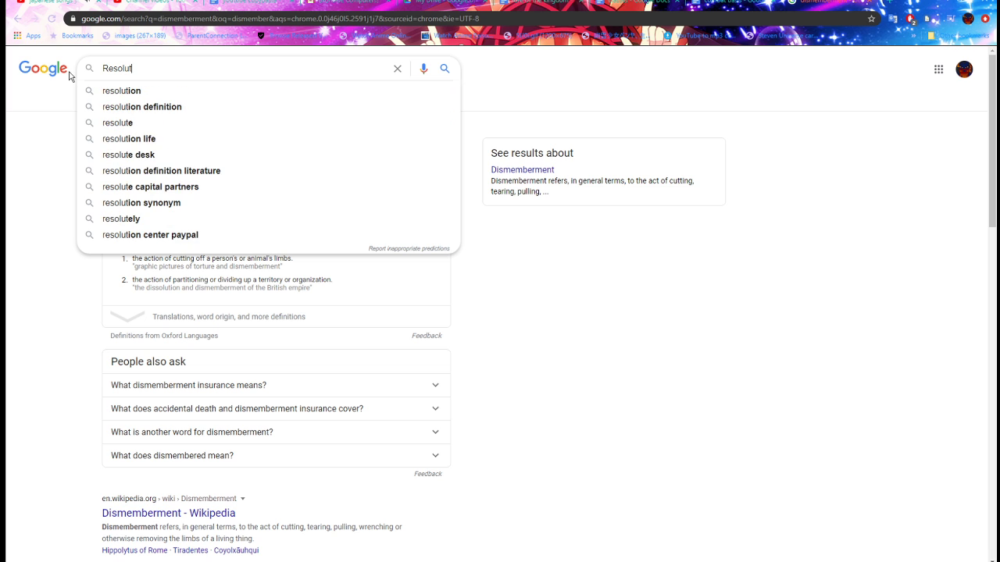
text(e)
key(Return)
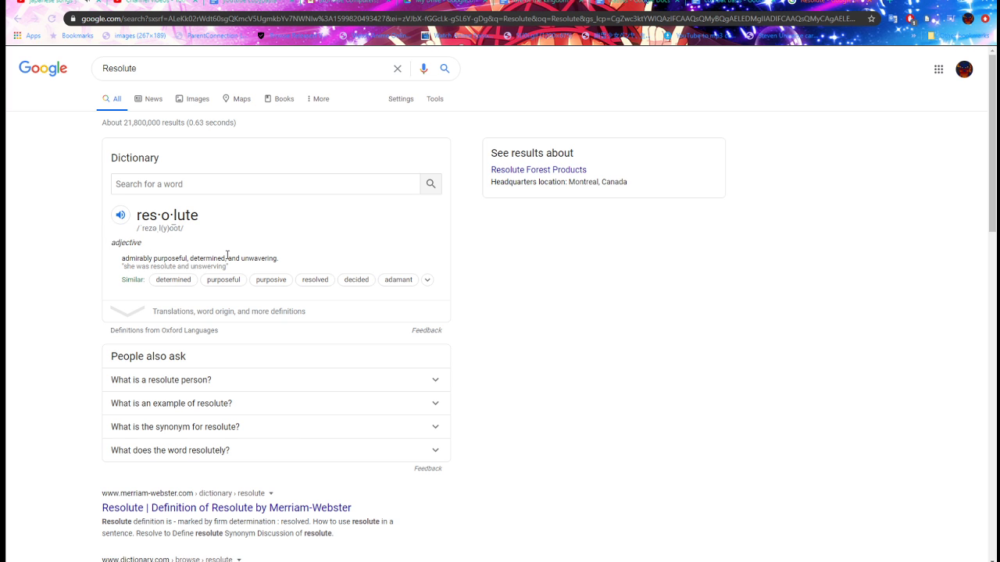
click(138, 314)
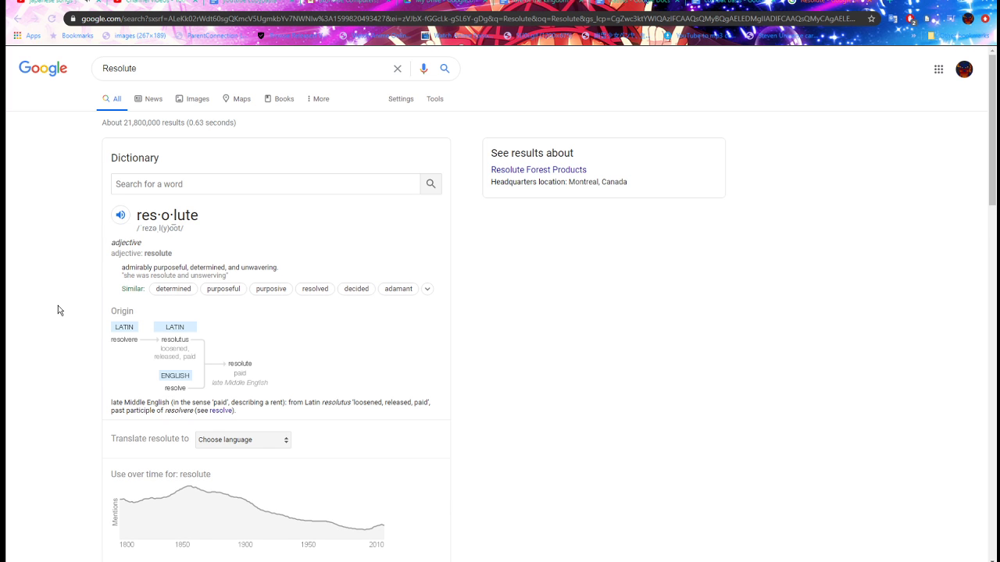
scroll(57, 311, down, 3)
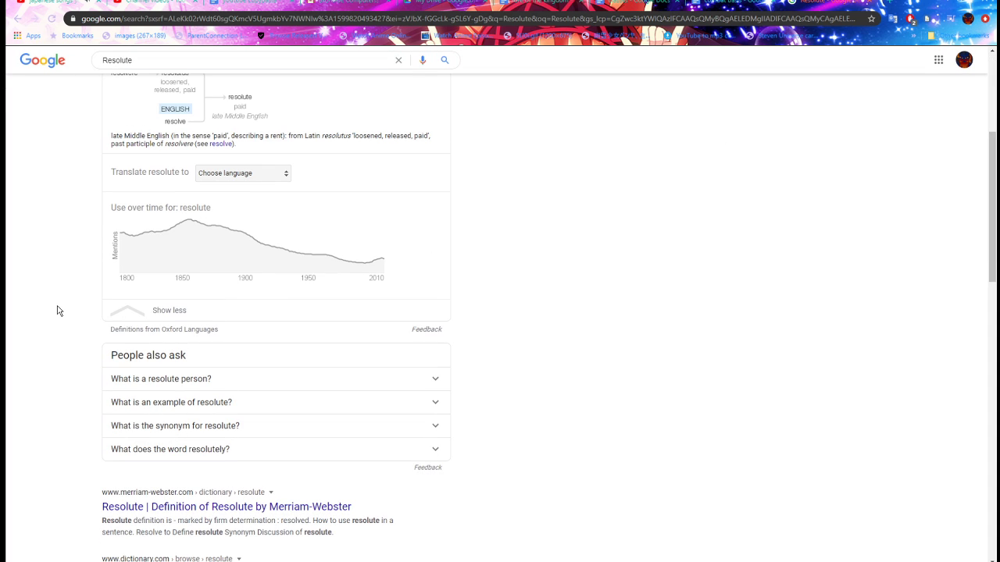
scroll(57, 311, up, 3)
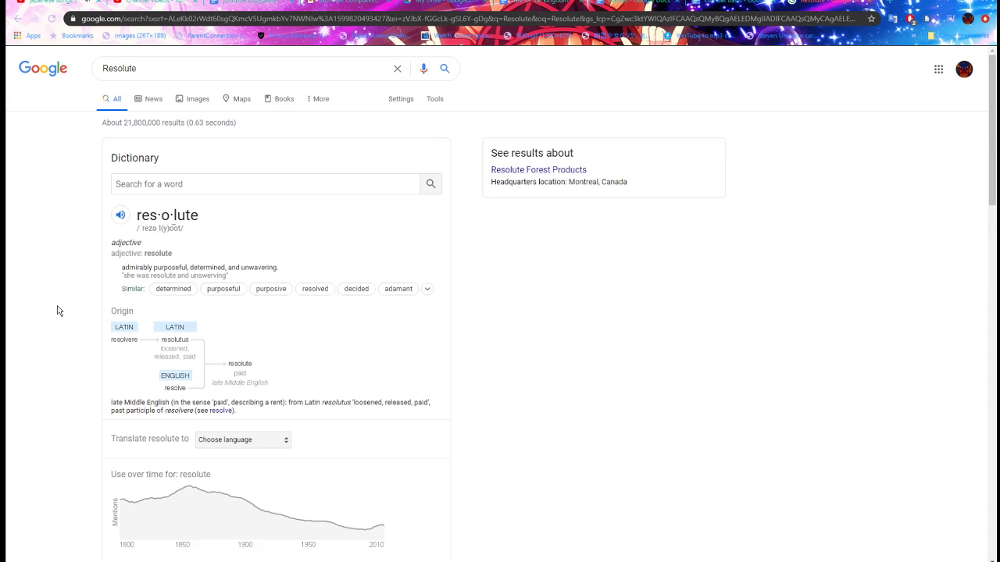
key(ctrl+shift+Tab)
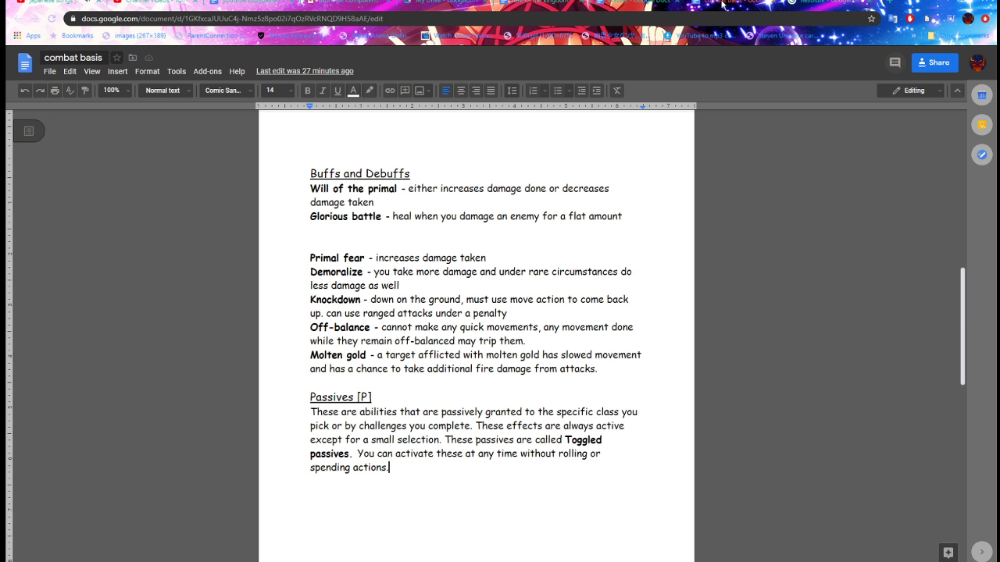
key(ctrl+shift+Tab)
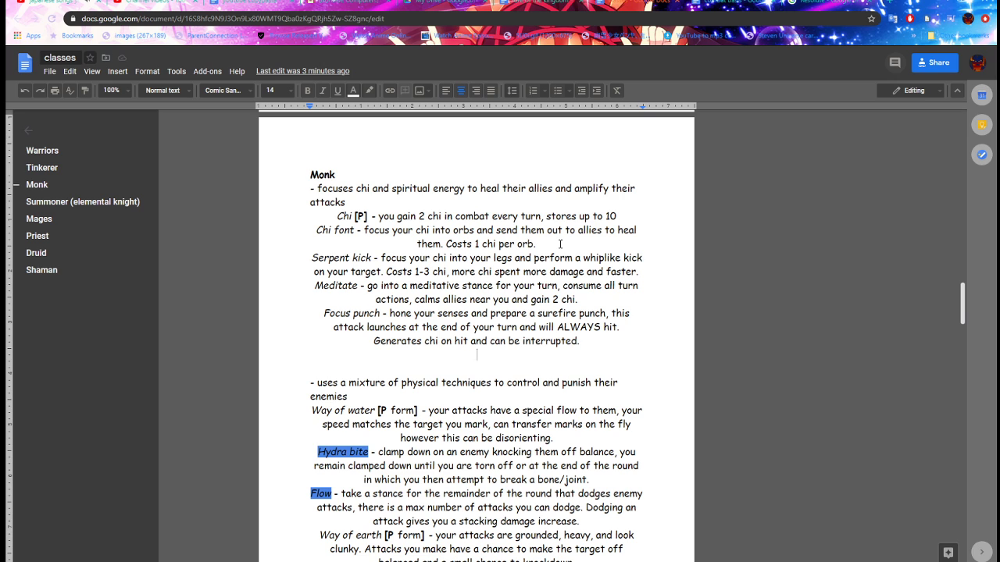
Enter the ability name "Focused leap" in italics on the new line below Focus punch.
text(Fo)
key(BackSpace)
key(BackSpace)
text(Focused)
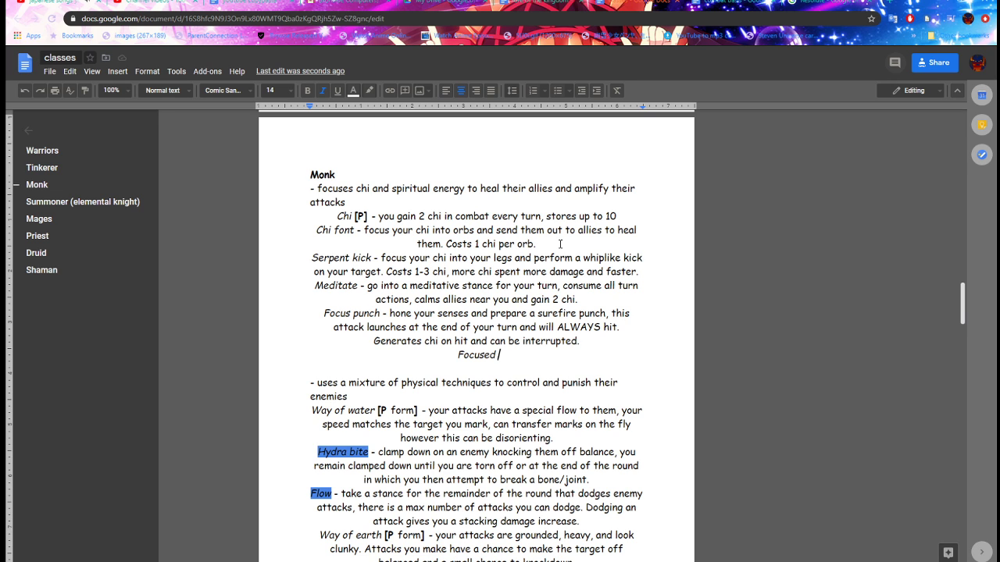
text(leap)
Add the non-italic description "- Leap to target location and upon landing stagger nearby" after the name Focused leap.
text(-)
key(BackSpace)
key(ctrl+i)
text(- Leap to ta)
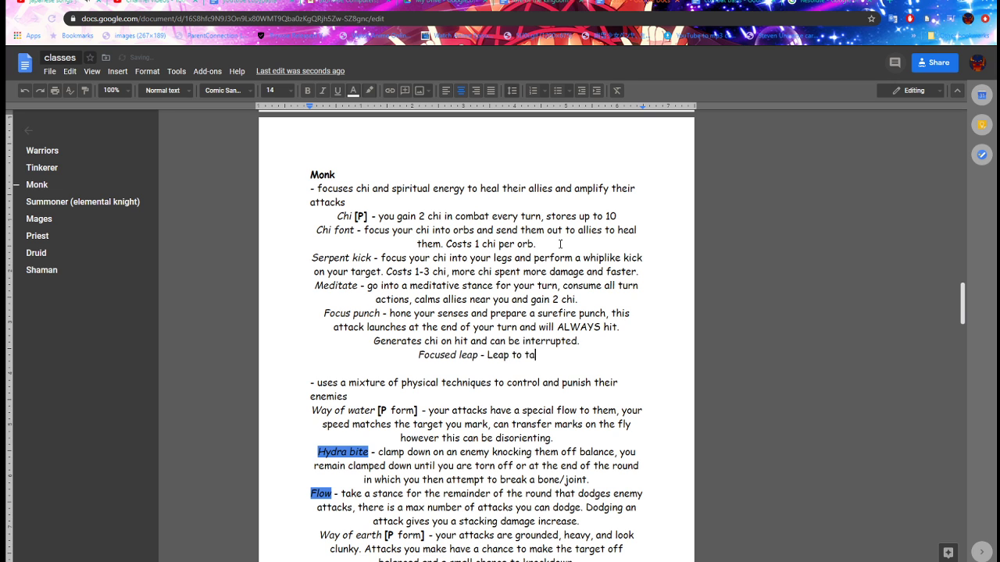
text(rget location)
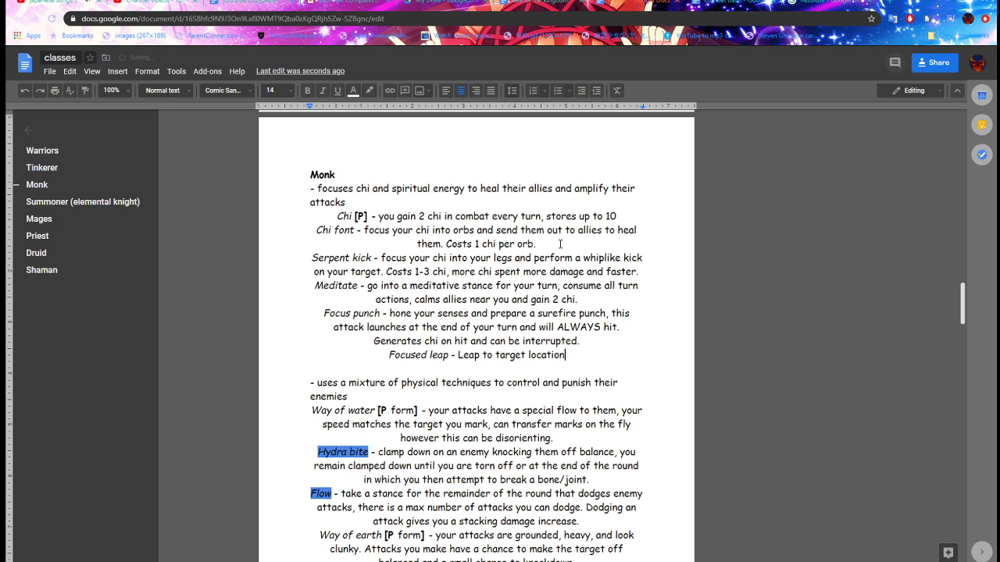
text( and)
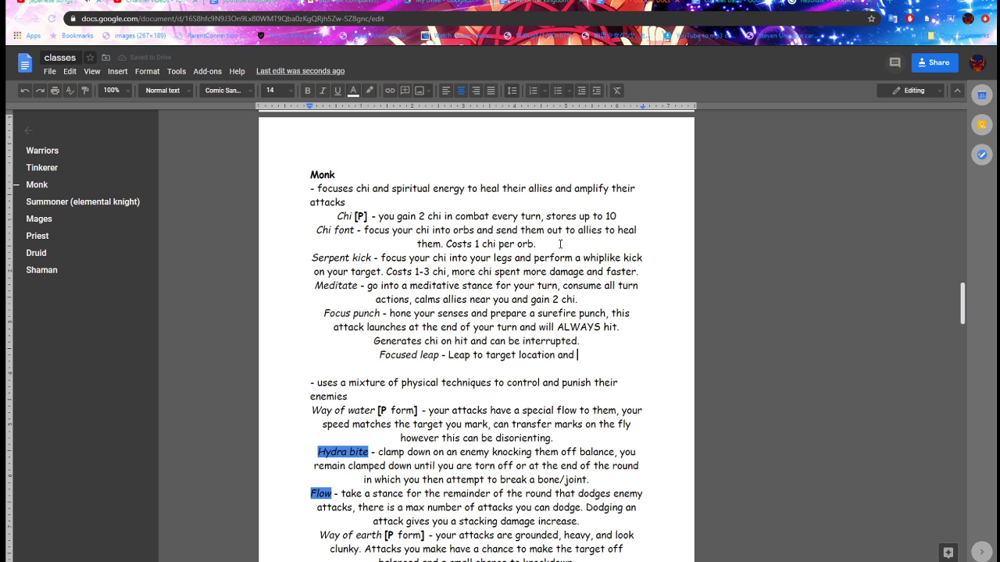
text( upo)
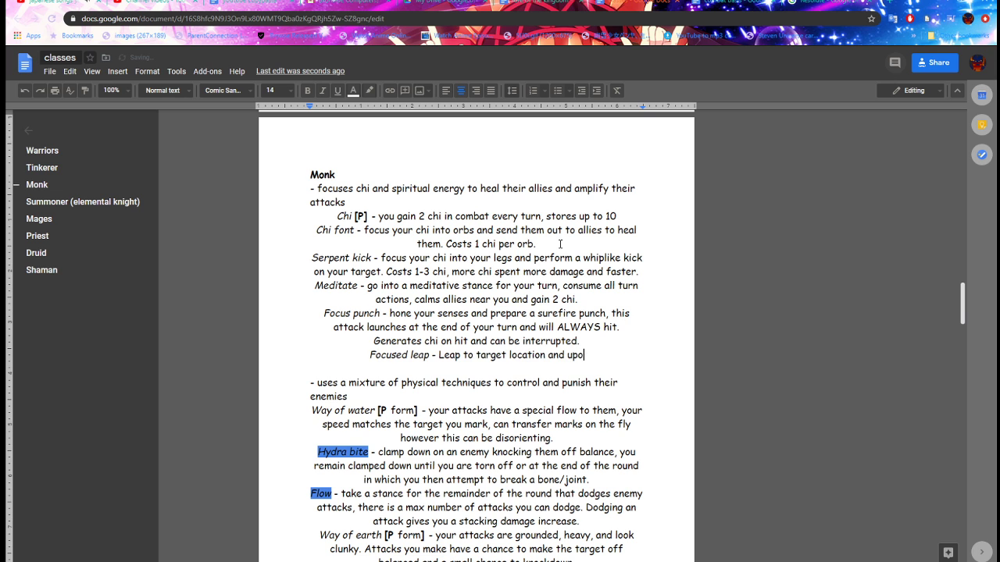
text(n landing )
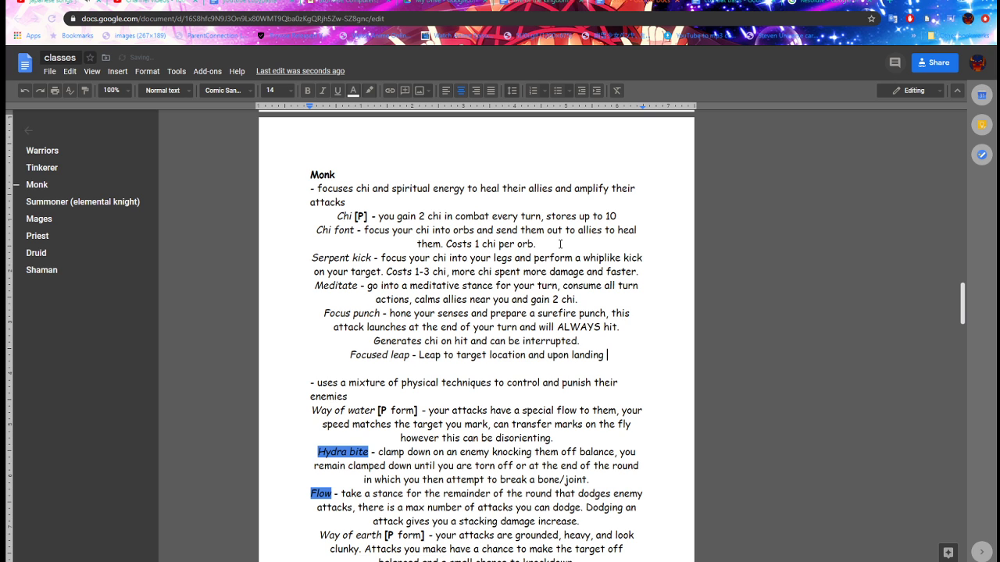
text(sta)
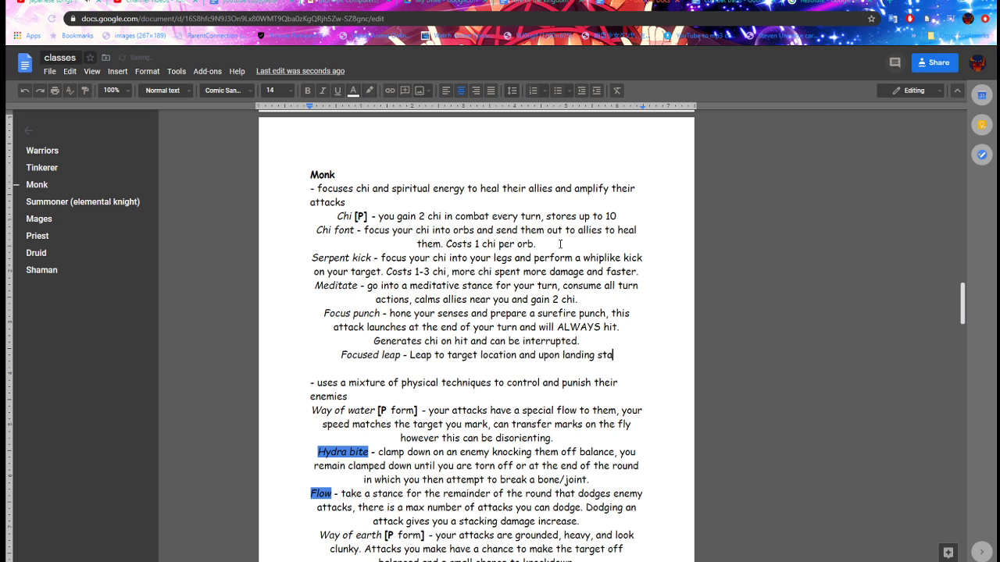
text(gger nearby)
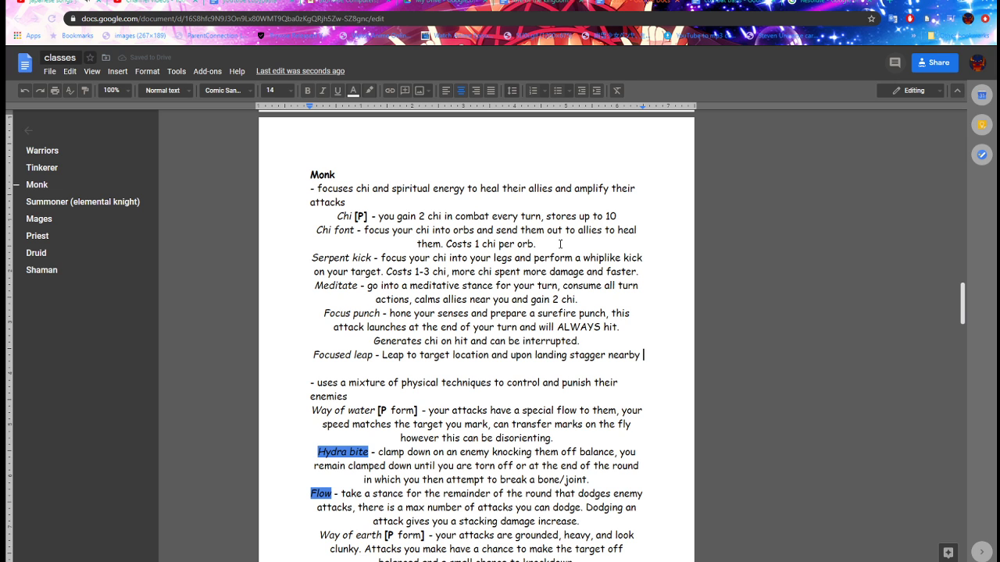
text(tar)
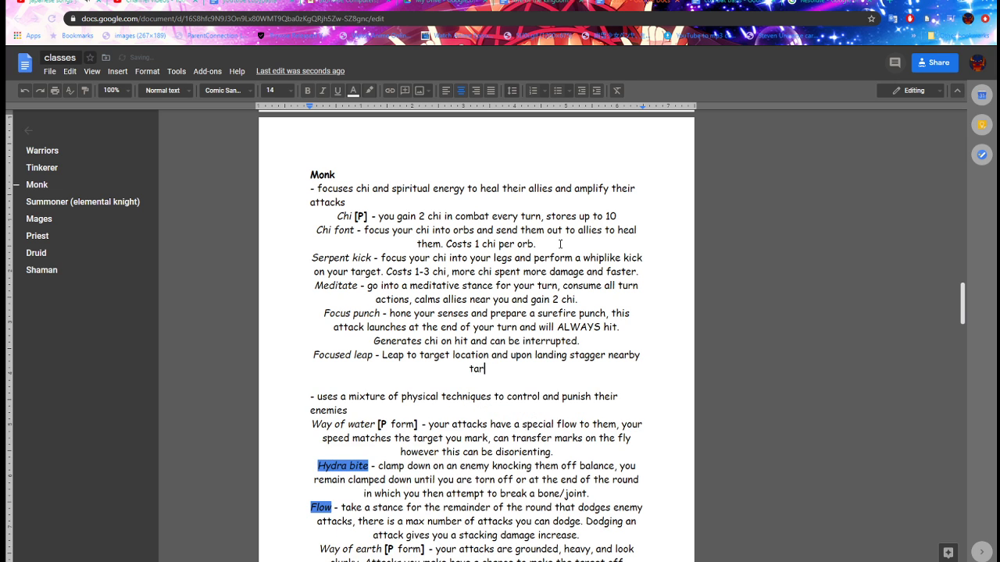
text(gets)
key(BackSpace)
key(BackSpace)
key(BackSpace)
key(BackSpace)
key(BackSpace)
key(BackSpace)
key(BackSpace)
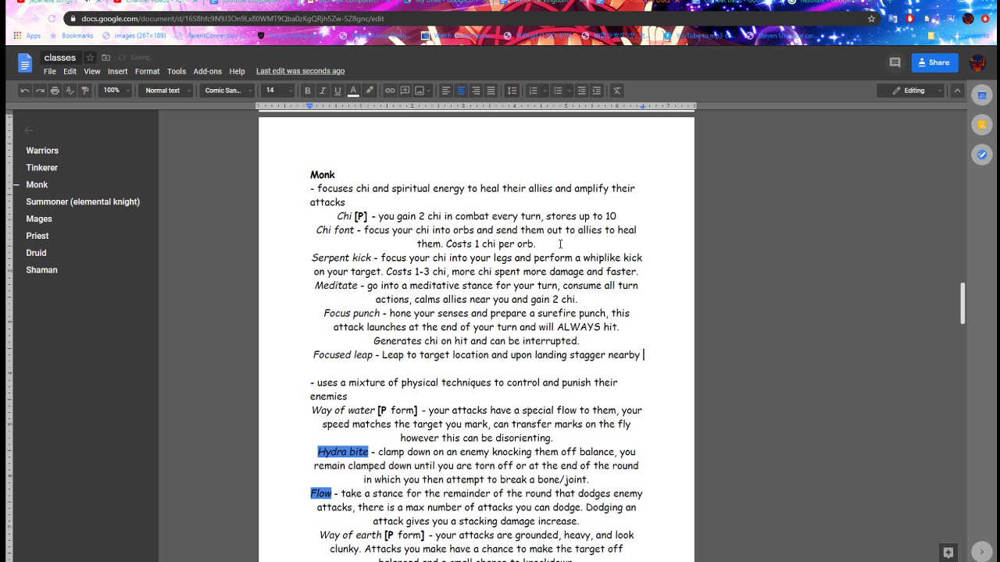
Finish the Focused leap description with "entities based on height riched.".
text(peopl)
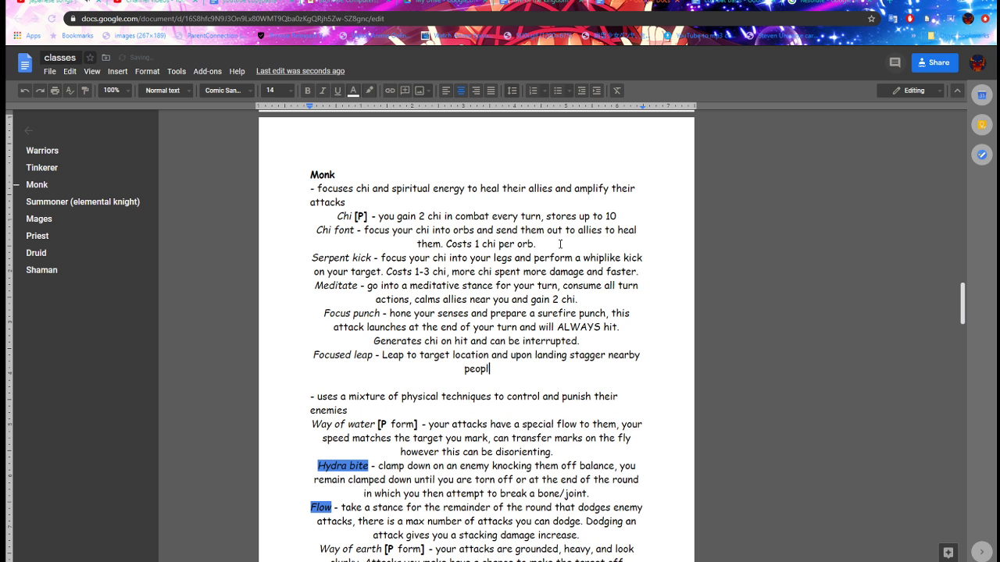
key(BackSpace)
key(BackSpace)
key(BackSpace)
key(BackSpace)
key(BackSpace)
text(entities based on height riched.)
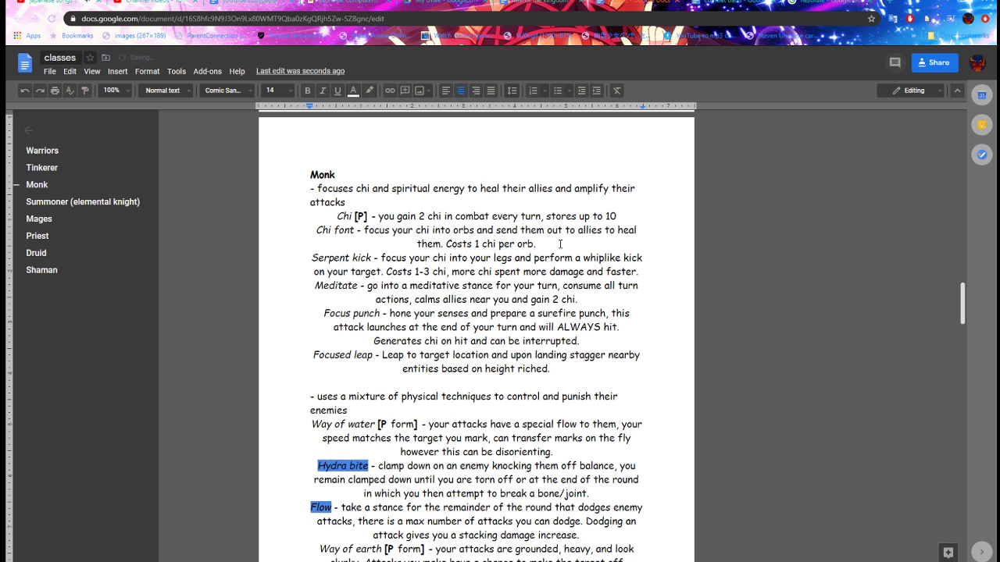
Correct the last word of the Focused leap description to "reached" and keep the closing period.
key(BackSpace)
key(Left)
key(BackSpace)
text(ea)
key(BackSpace)
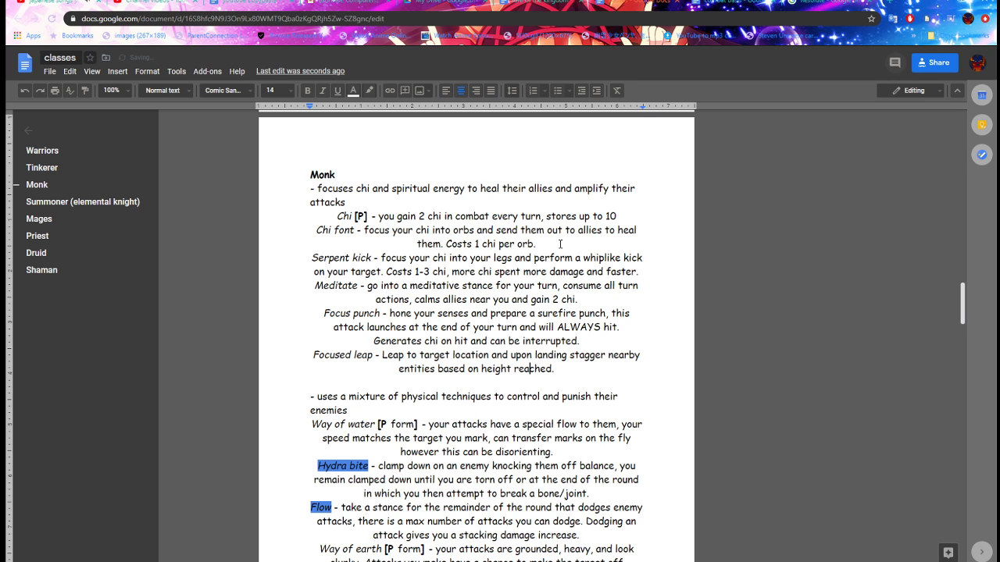
key(Right)
key(Right)
key(Right)
key(Right)
text(.)
key(Down)
Reread the Monk's Way of water and Way of earth abilities, from Hydra bite and Flow through Solid stance and Stone's embrace.
click(318, 160)
scroll(457, 269, down, 2)
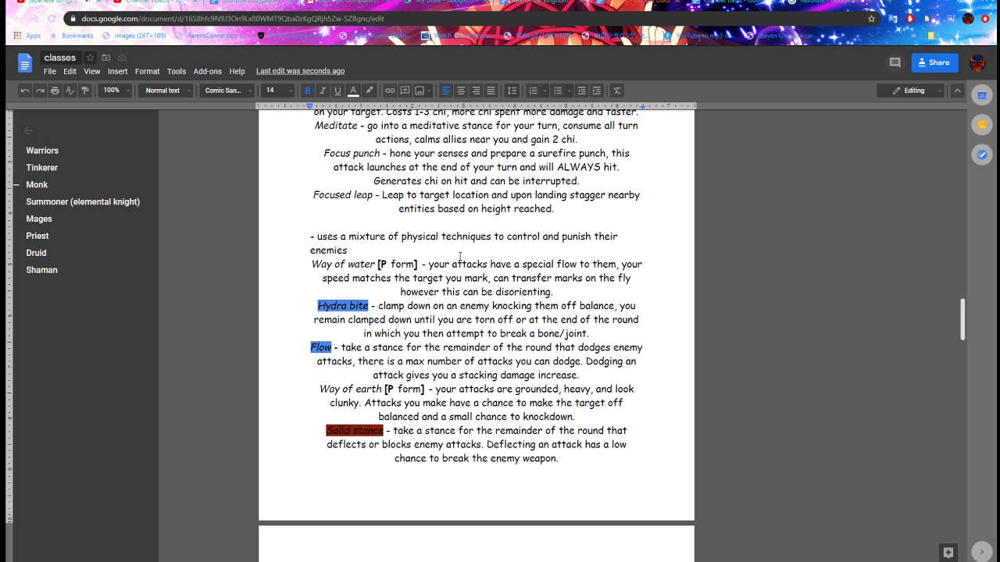
scroll(459, 257, down, 1)
scroll(459, 257, up, 1)
scroll(460, 256, down, 1)
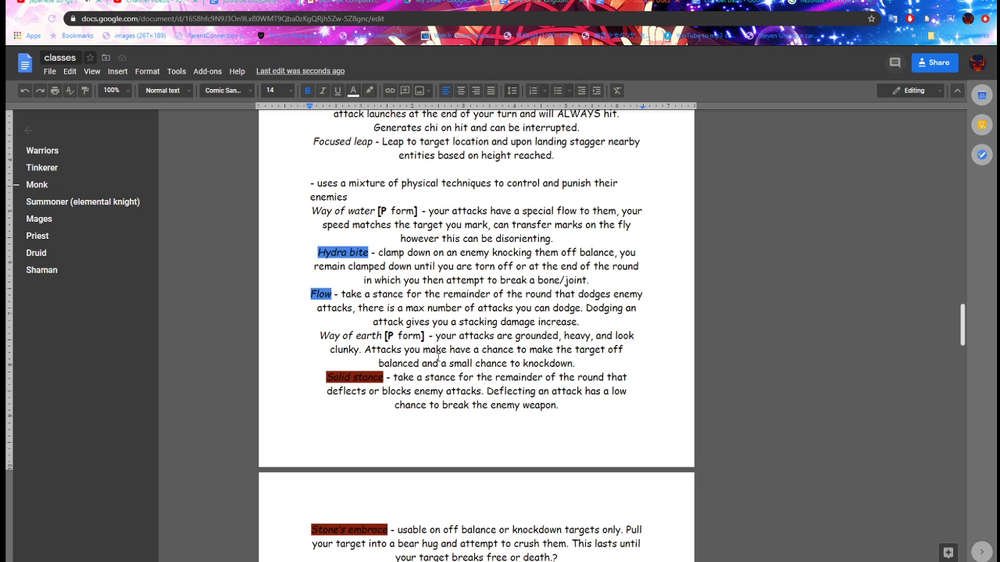
scroll(422, 358, up, 1)
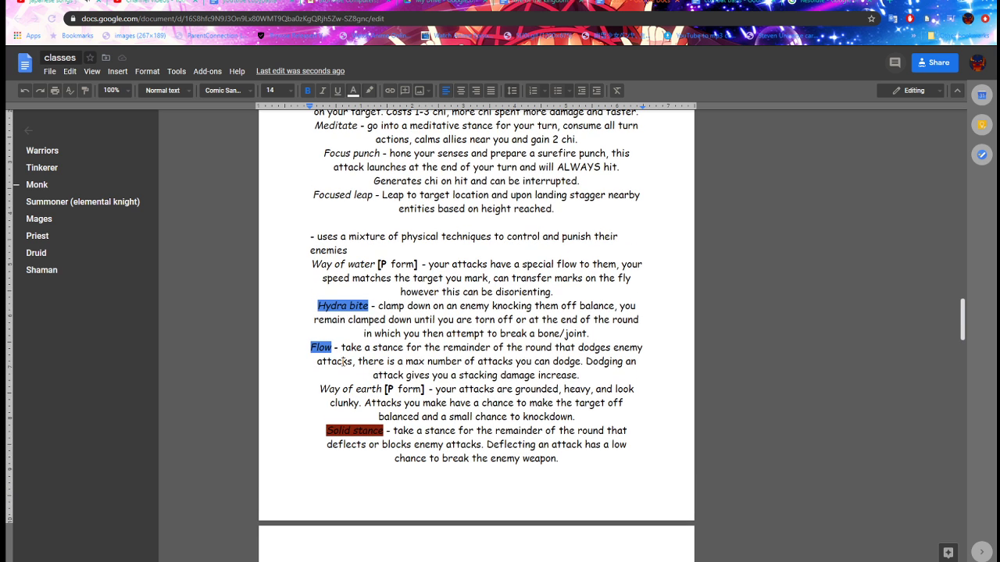
drag(341, 348, 631, 348)
click(563, 362)
drag(384, 305, 591, 323)
click(590, 328)
scroll(446, 327, down, 3)
scroll(446, 326, up, 1)
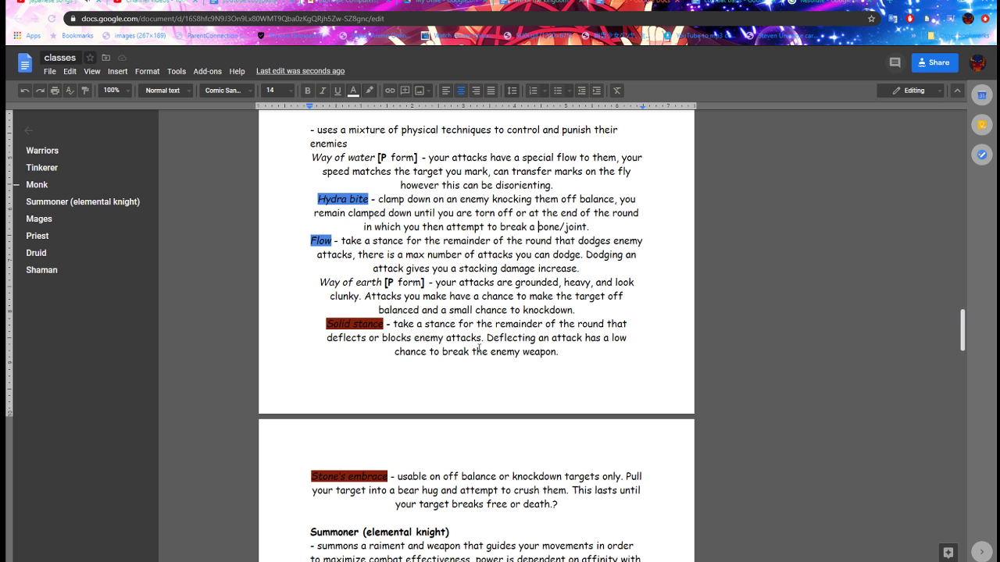
scroll(476, 348, down, 1)
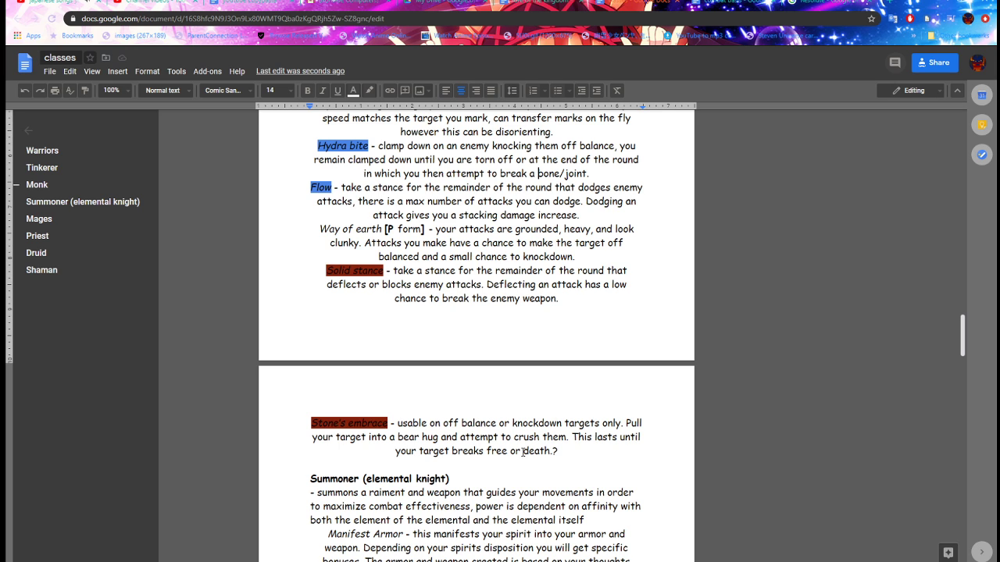
Search Google for "does a broken spine lead to death", read the answer on a snapped spine, and return to the classes document.
click(816, 7)
click(812, 18)
text(does )
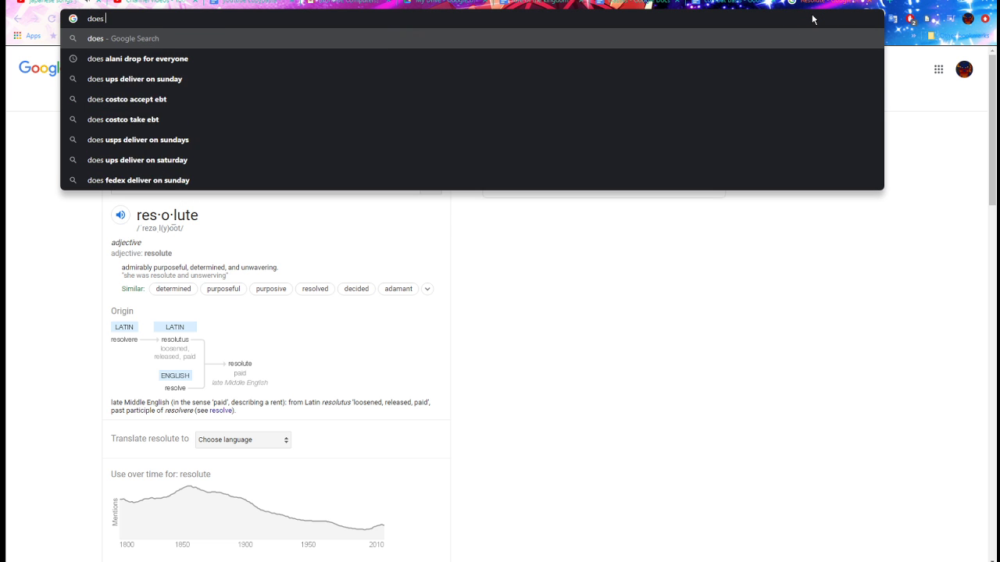
text(a broke)
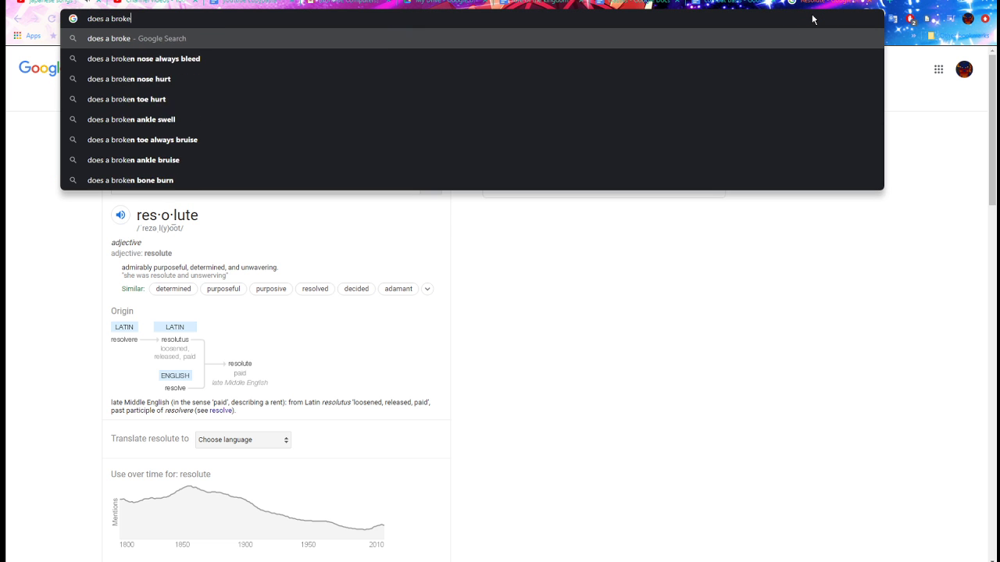
text(n spine lead)
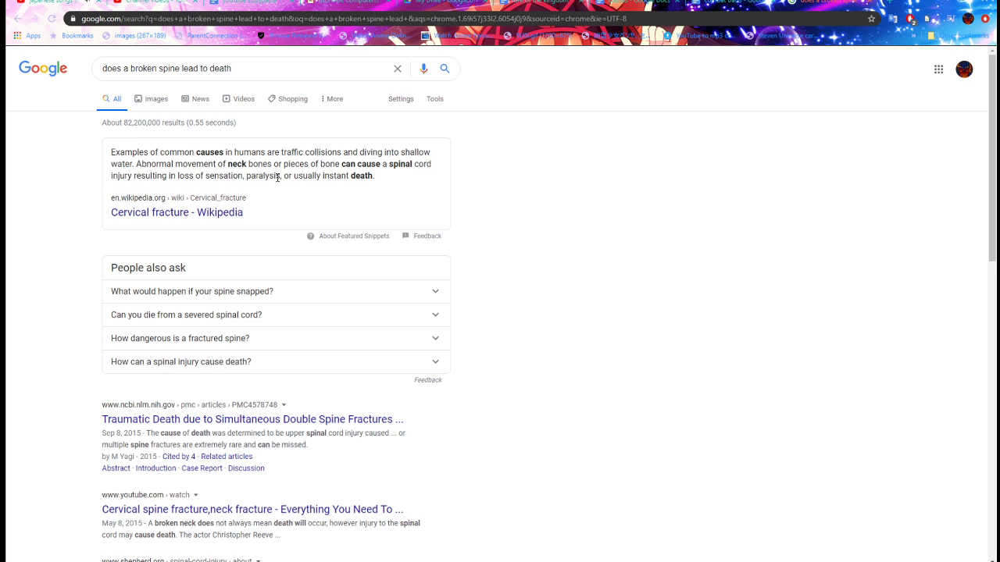
click(280, 294)
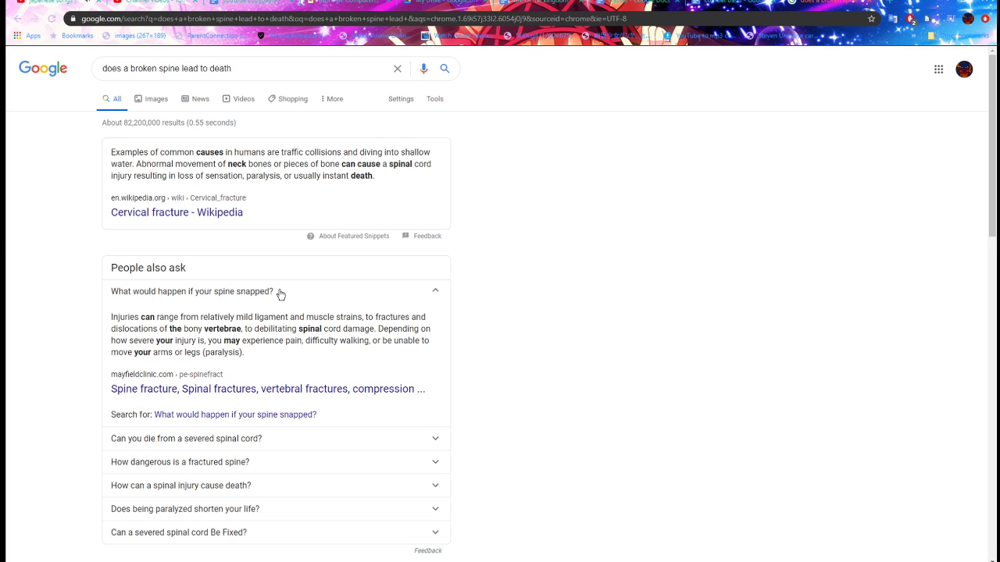
click(280, 294)
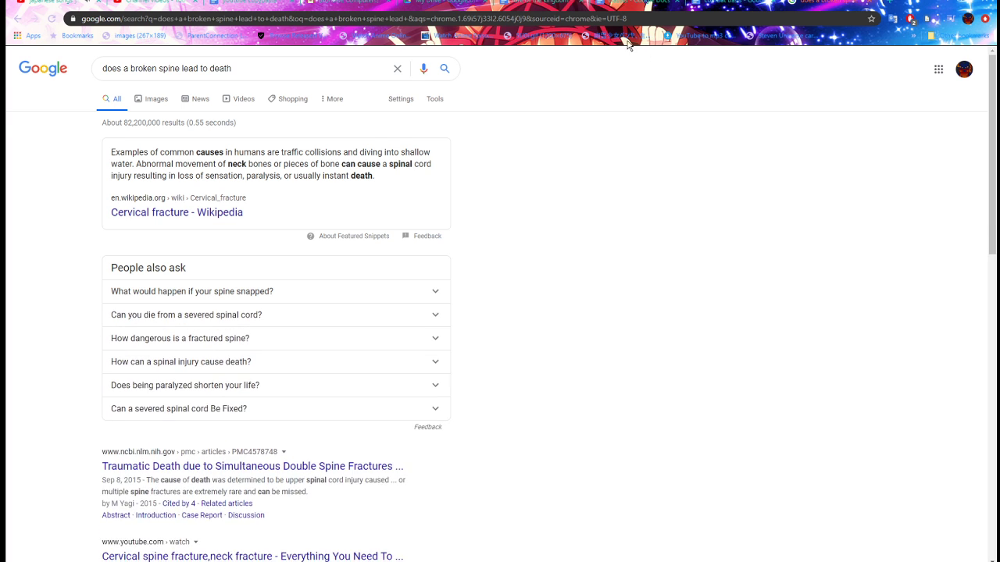
click(750, 11)
click(631, 9)
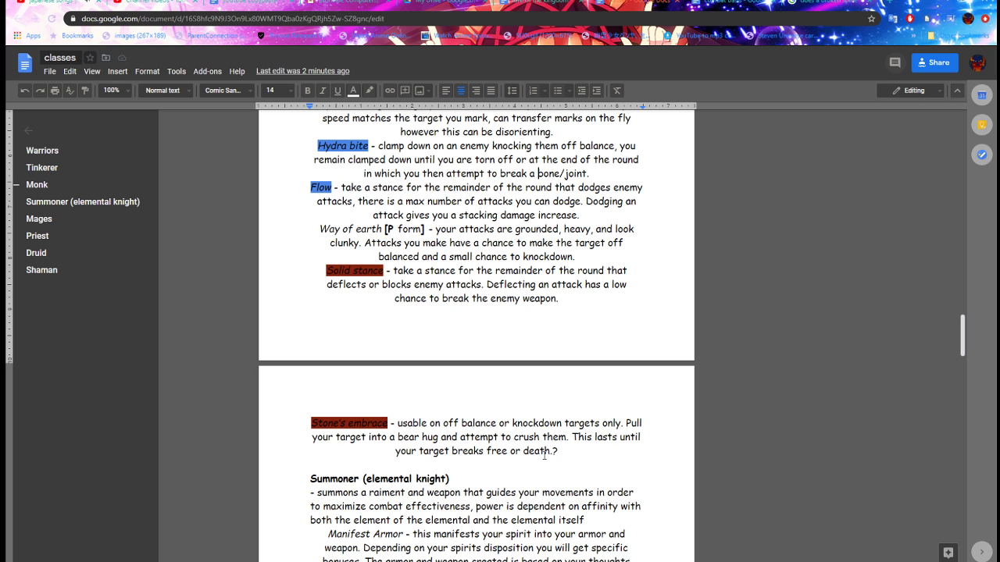
Replace the final word and punctuation of the Stone's embrace description with "2 bones are broken.".
double_click(545, 455)
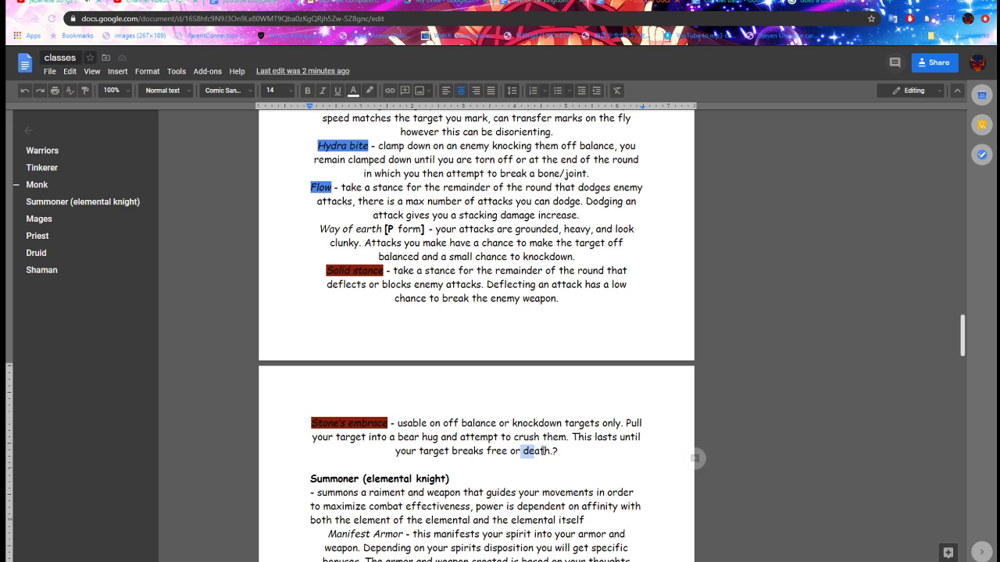
shift+click(558, 454)
key(BackSpace)
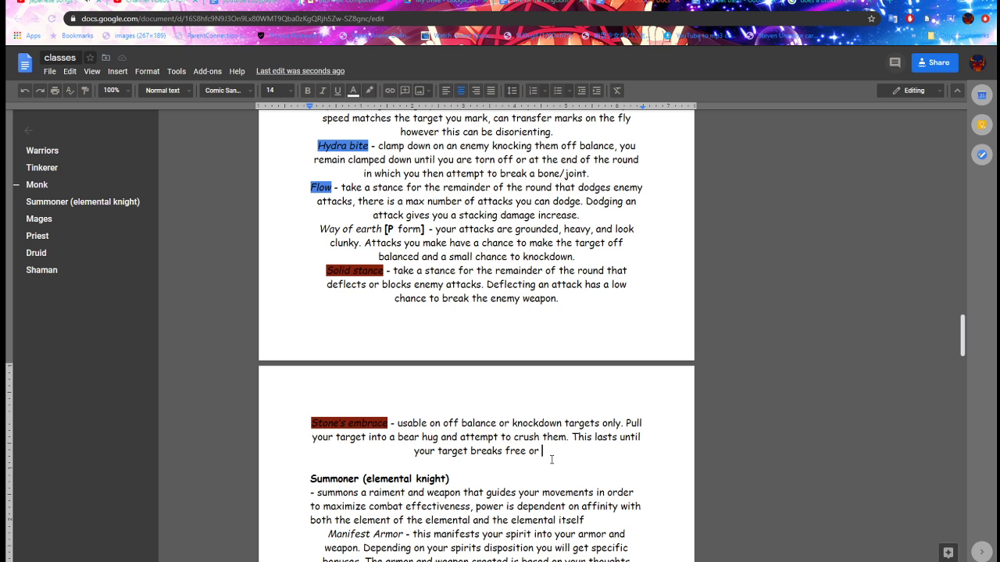
text(2)
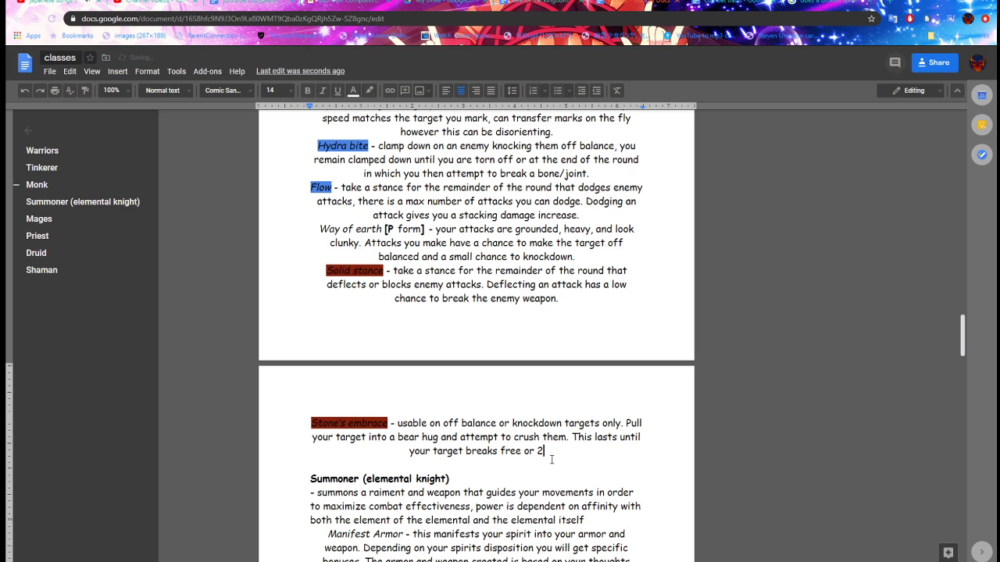
text( bones are b)
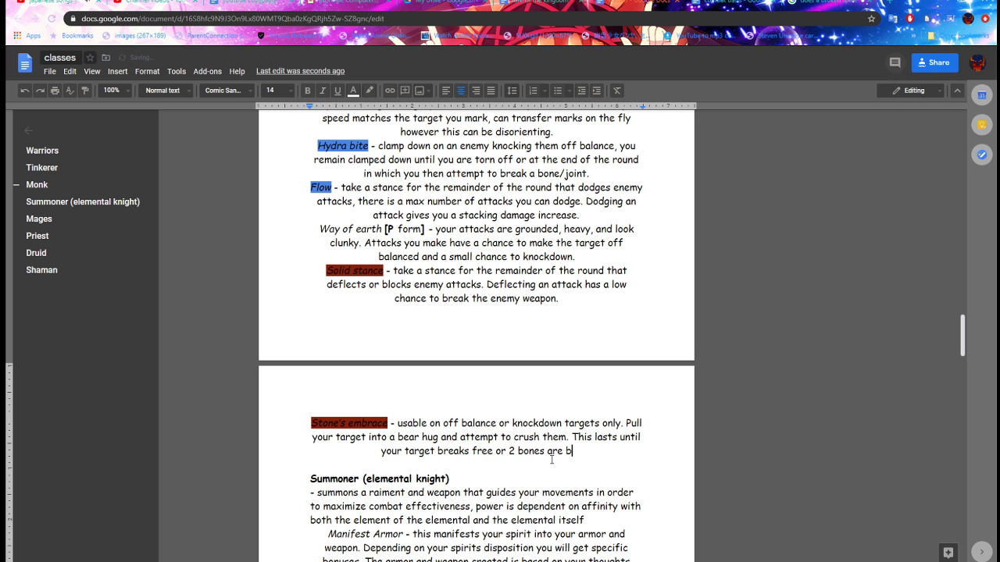
text(roken)
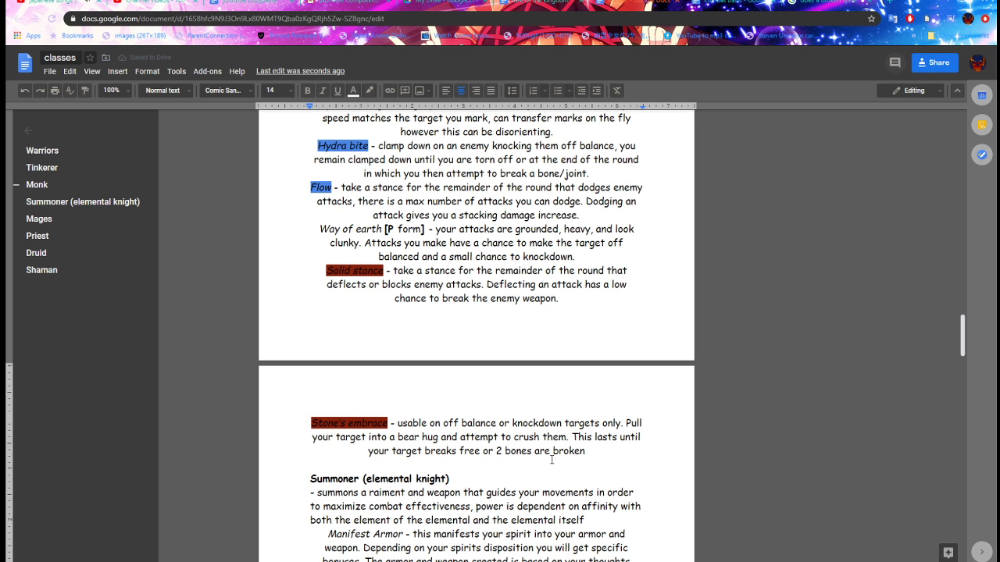
key(BackSpace)
text(.)
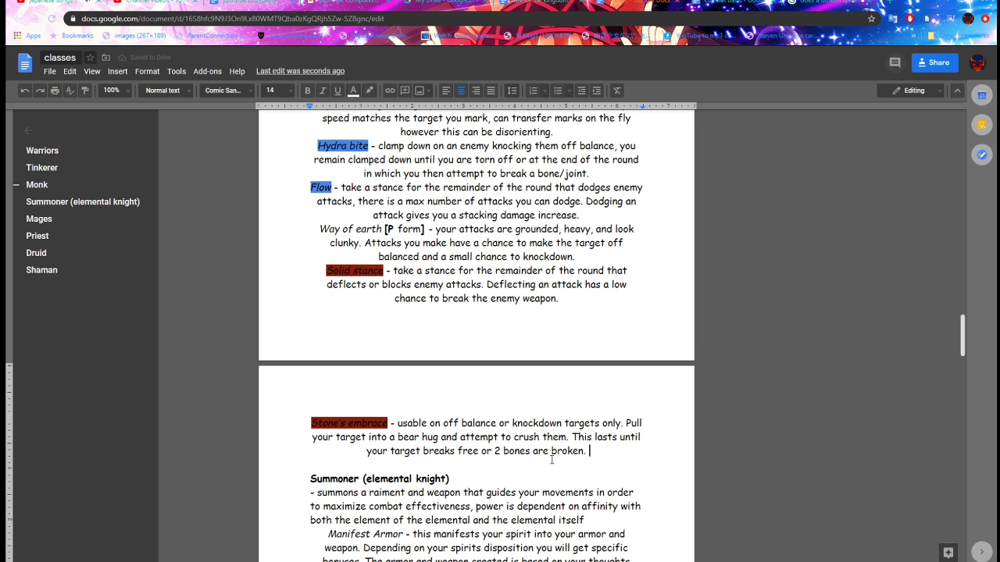
Change the number of bones in the Stone's embrace ending to the singular "a bone".
key(ctrl+Left)
key(ctrl+Left)
key(ctrl+Left)
key(BackSpace)
key(BackSpace)
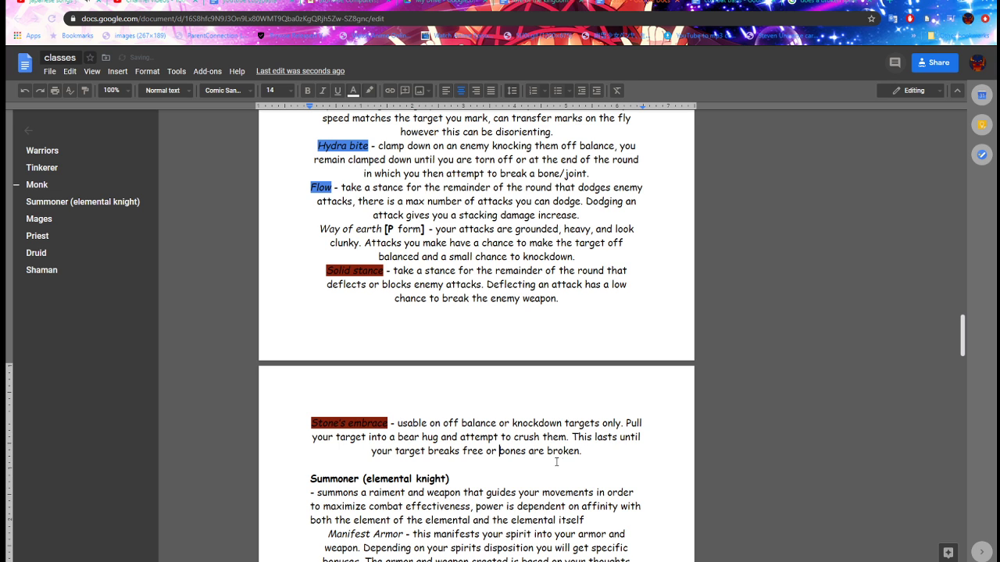
text(a)
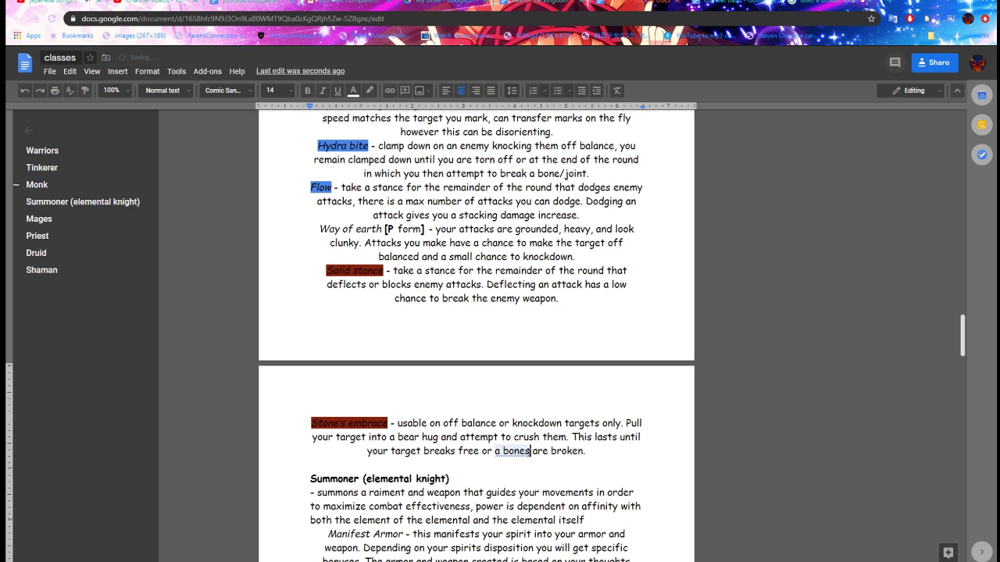
click(530, 451)
key(BackSpace)
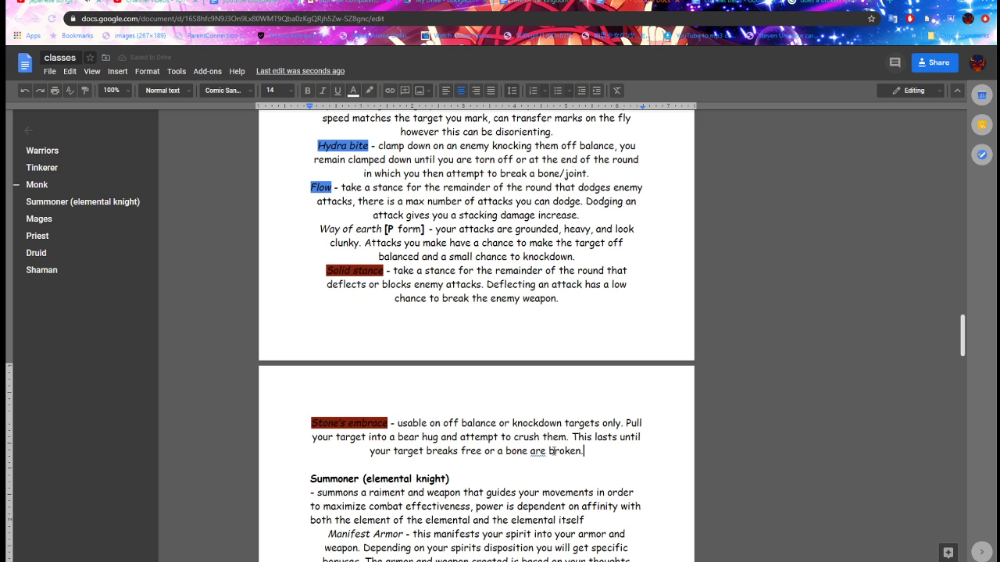
Change the verb before "broken" in the Stone's embrace description to "is".
click(549, 450)
key(BackSpace)
key(BackSpace)
key(BackSpace)
key(BackSpace)
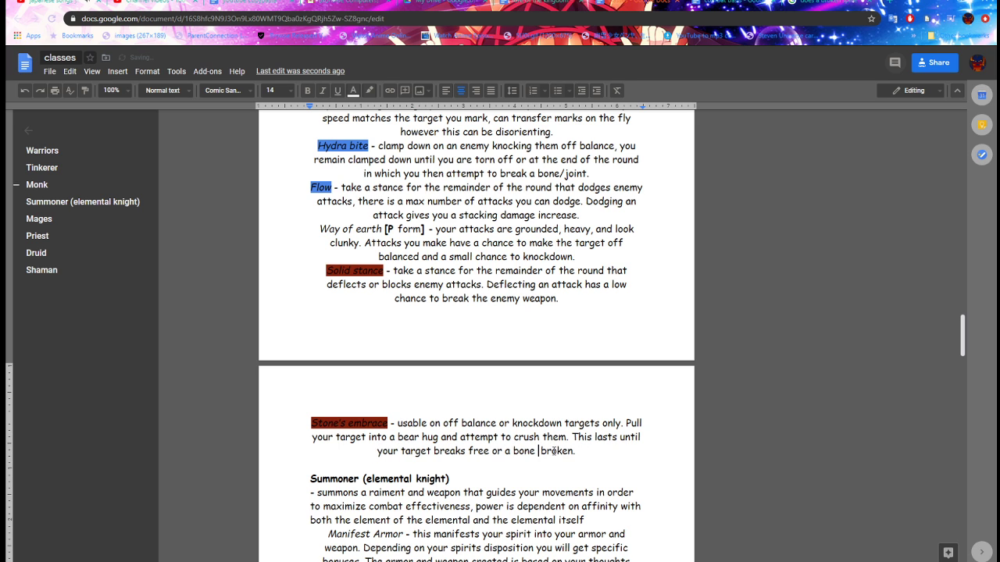
text(is)
key(Down)
scroll(569, 472, up, 2)
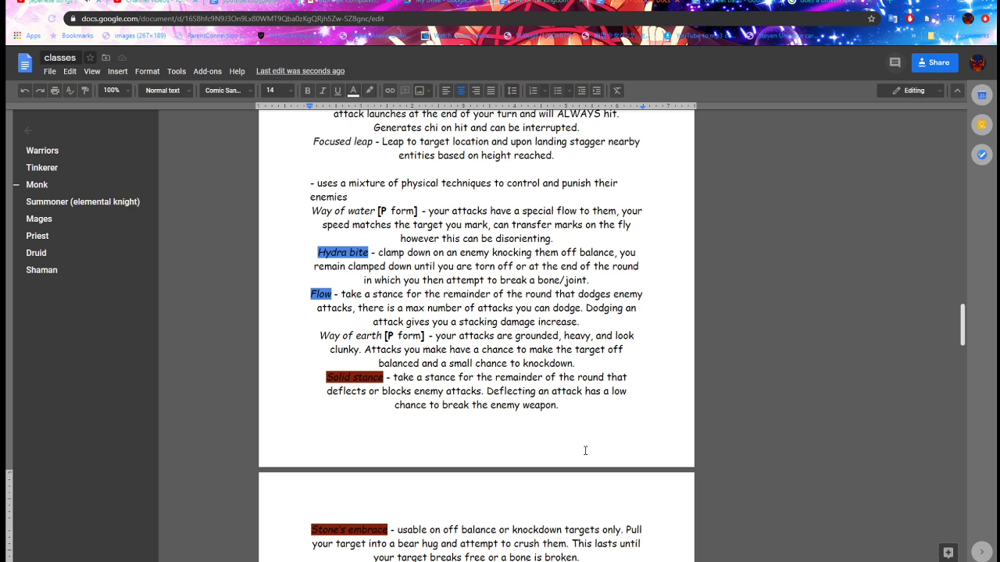
scroll(585, 450, down, 1)
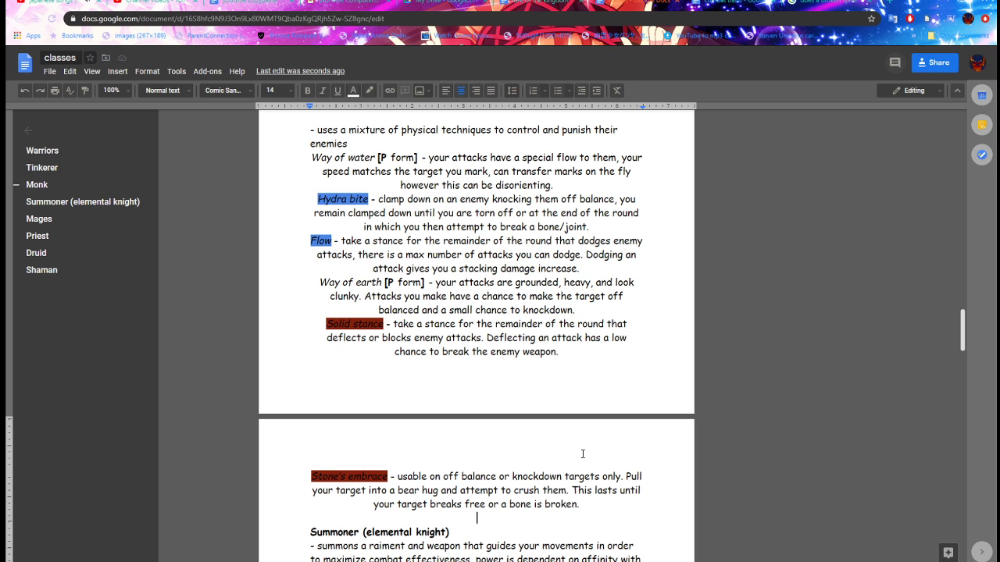
scroll(582, 454, up, 1)
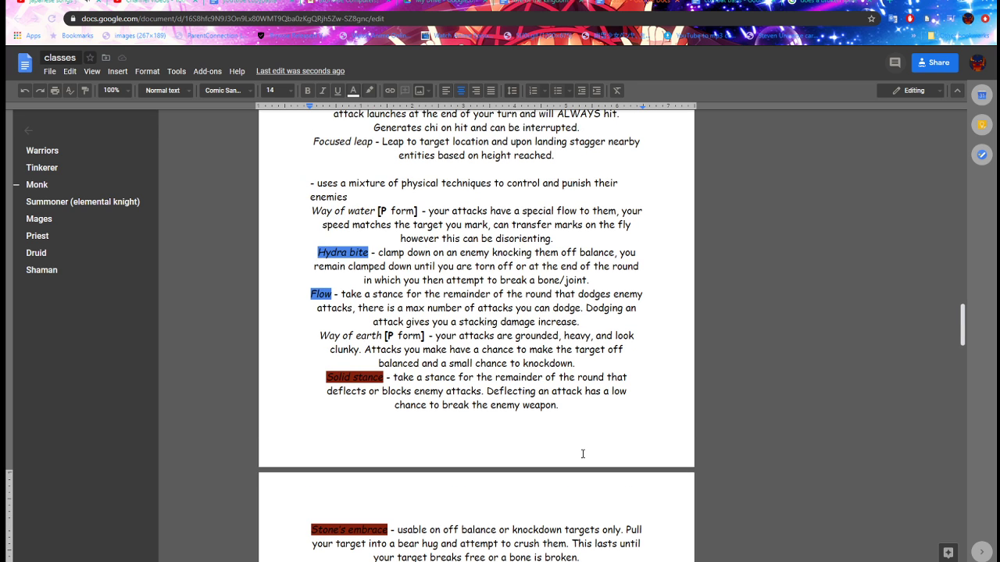
scroll(582, 454, down, 1)
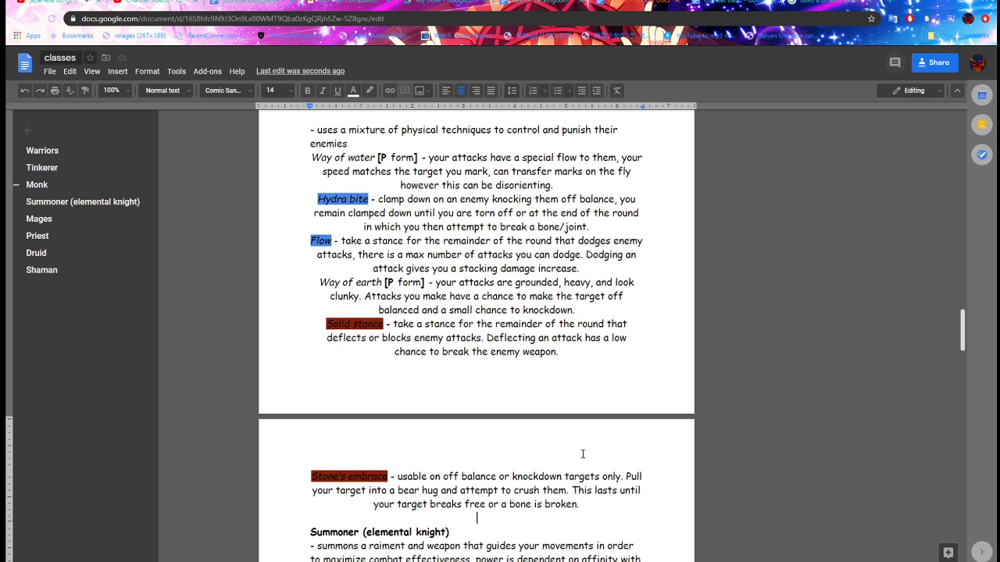
scroll(580, 455, up, 1)
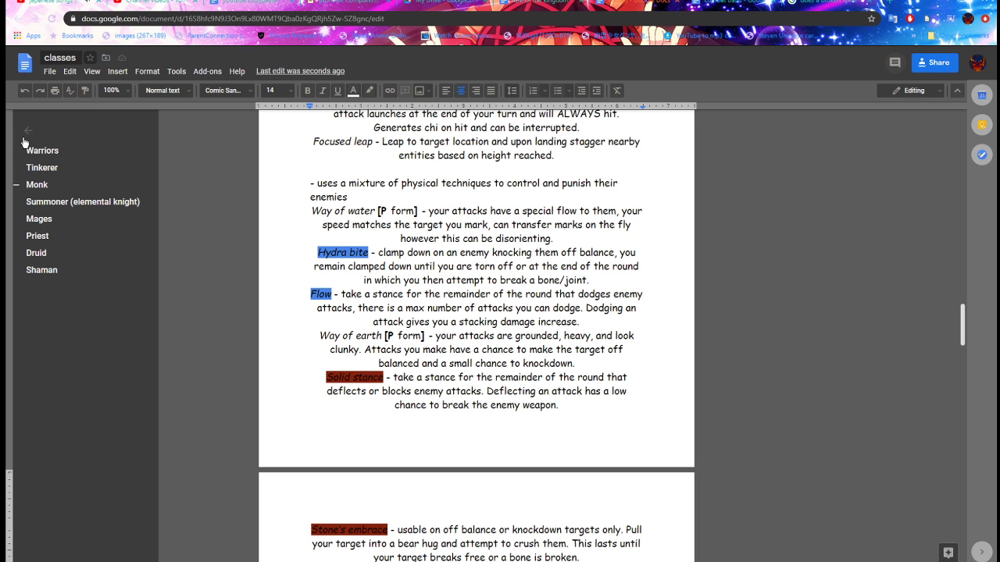
Switch to the "lore of the kingdom" document and start a note a few lines below the last paragraph: "Monk - start of with one "way"".
click(548, 5)
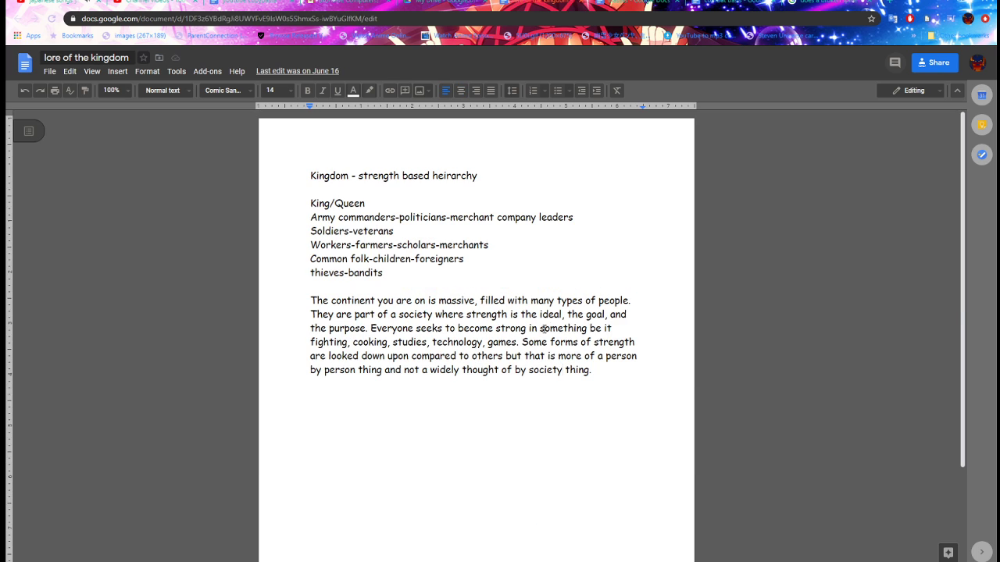
key(End)
key(Return)
key(Return)
key(Return)
key(Return)
text(Monk - start of wit)
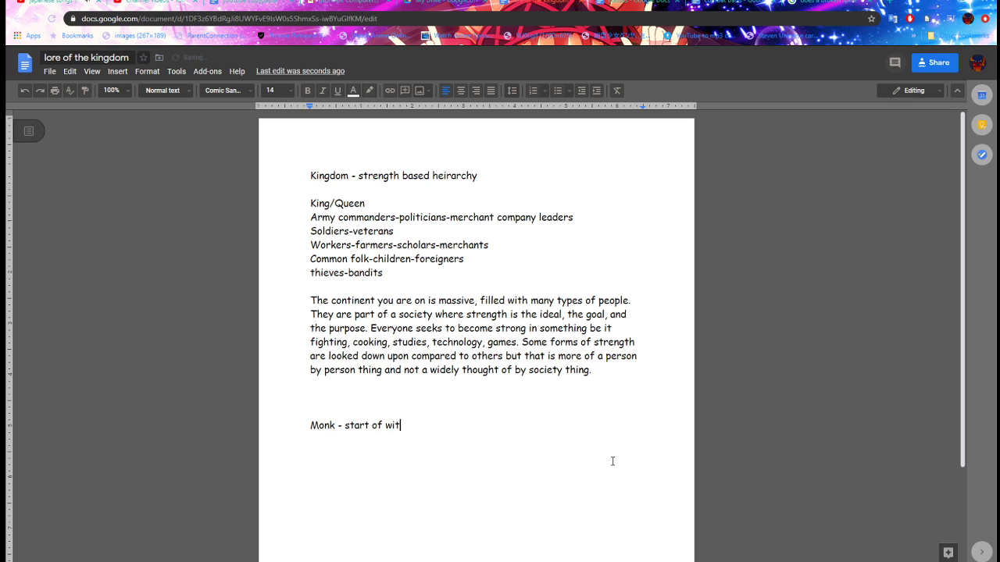
text(h one wa)
key(BackSpace)
key(BackSpace)
text("way")
Continue the Monk note with "you can ask for training from other monks".
text( you can ask)
text( for trasin)
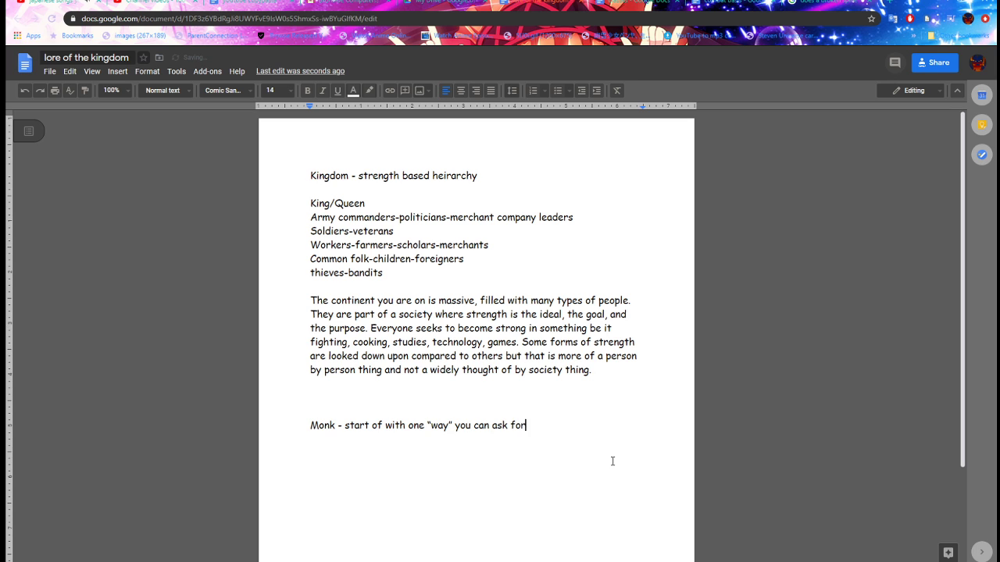
key(BackSpace)
key(BackSpace)
key(BackSpace)
text(ining from other)
key(BackSpace)
key(BackSpace)
text(rom other monks )
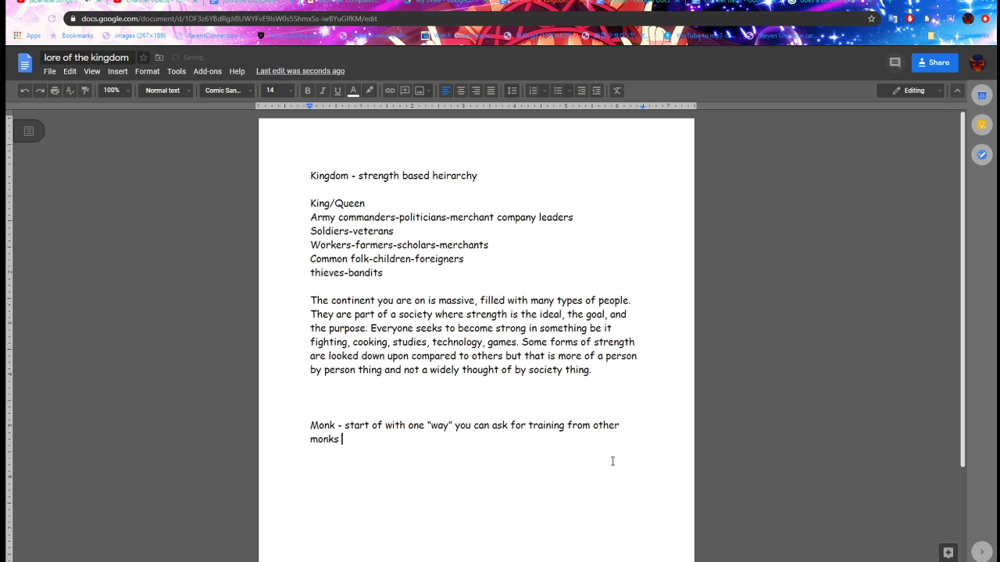
Finish the Monk note with "that know a "way" you do not and then you will be able to change "ways" on the fly.".
text(that know a )
text("way" )
text(you do)
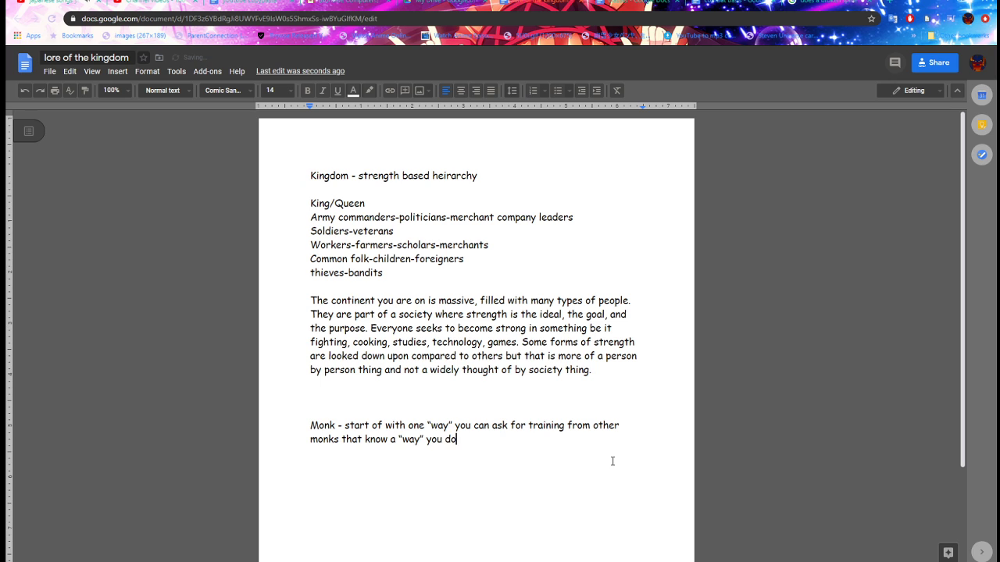
text( not and then you i)
text(ll)
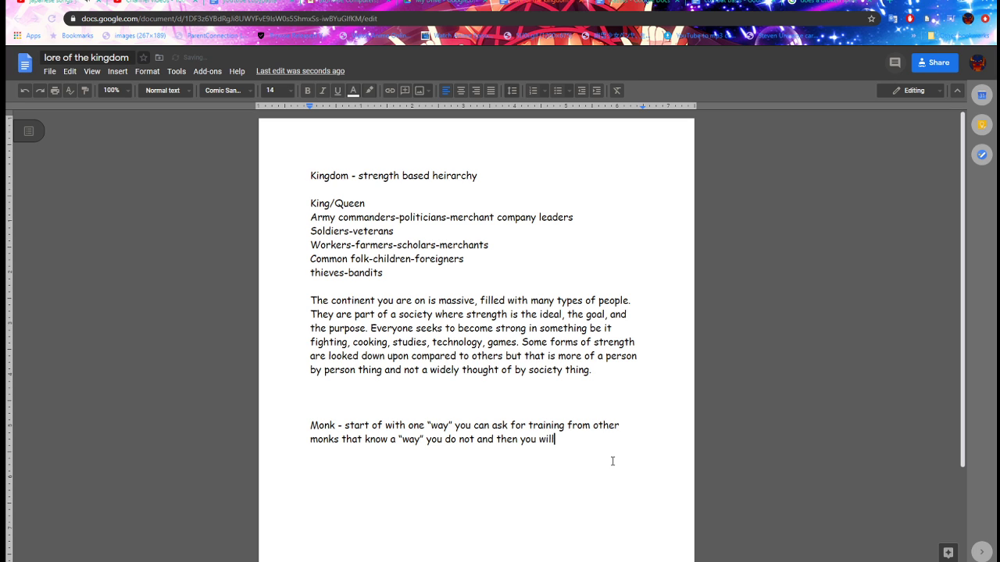
text( be able to change )
text("way)
text(s")
text( on the fly)
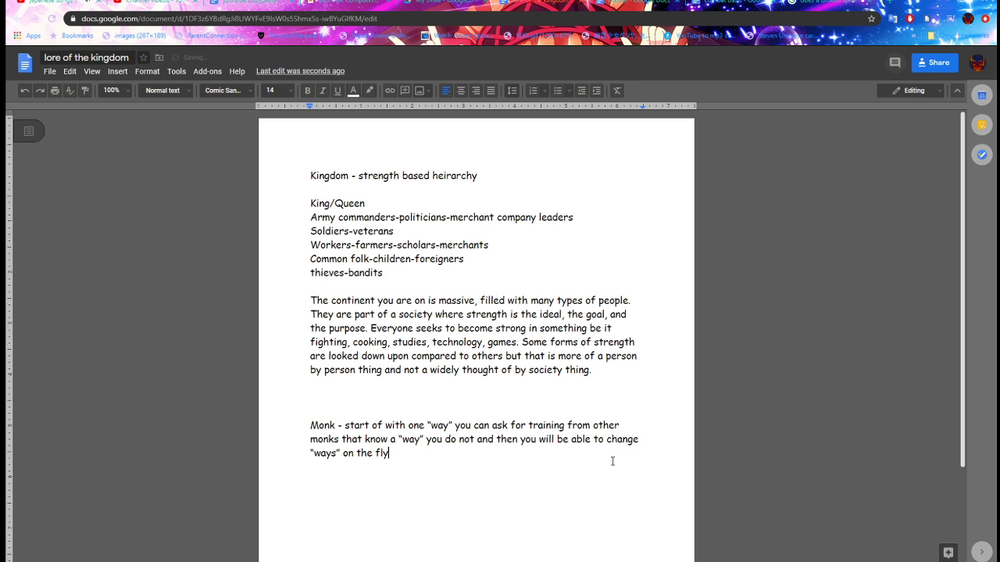
text(.)
Switch to the "classes" document and review the Monk abilities and the Summoner (elemental knight) section below them.
click(617, 7)
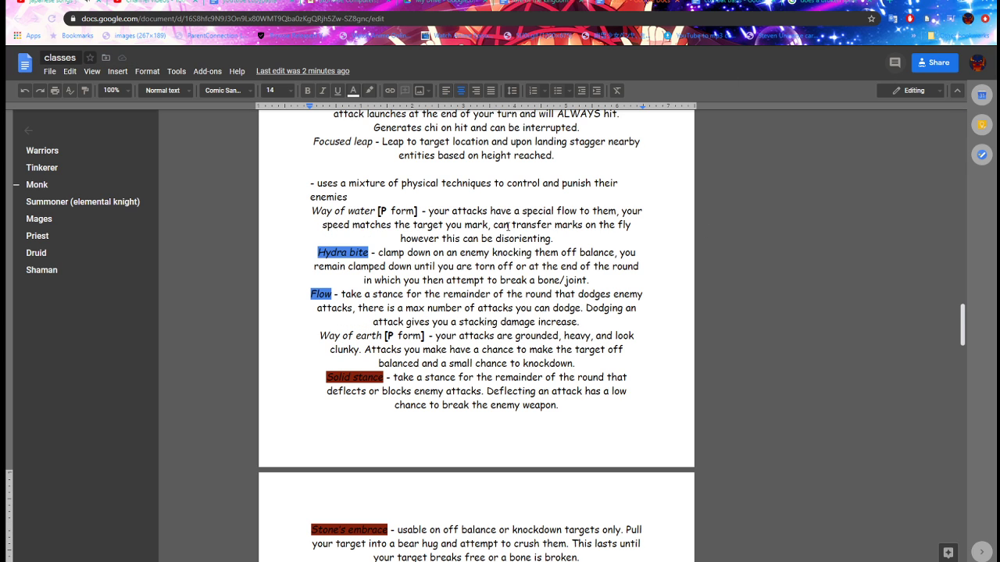
scroll(544, 313, up, 3)
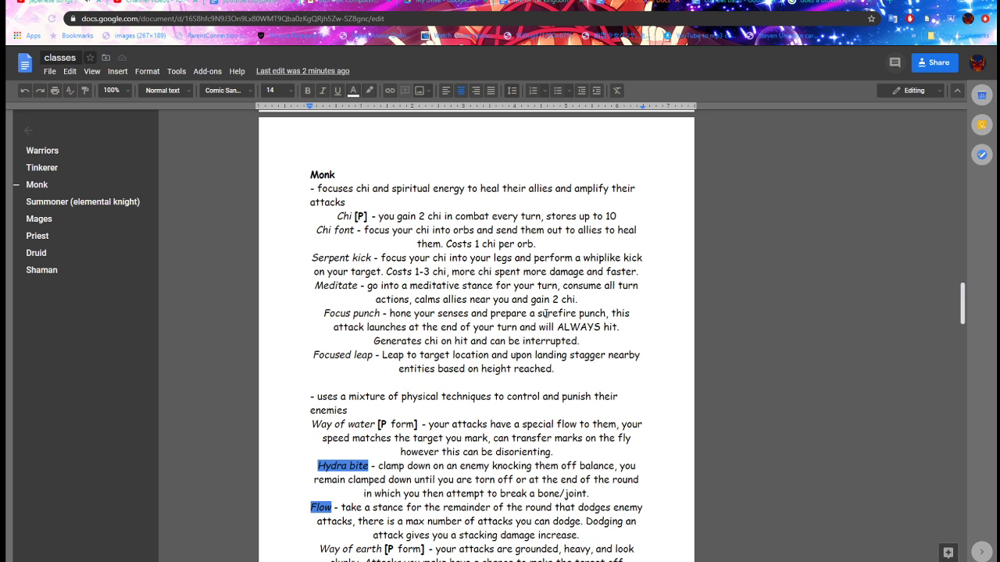
scroll(545, 313, up, 4)
scroll(544, 313, down, 5)
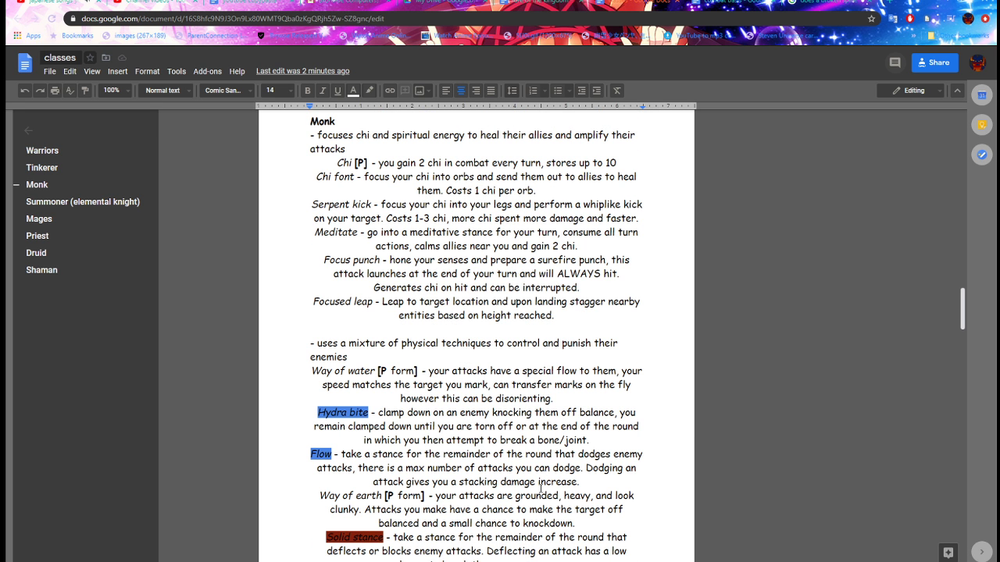
scroll(542, 478, down, 2)
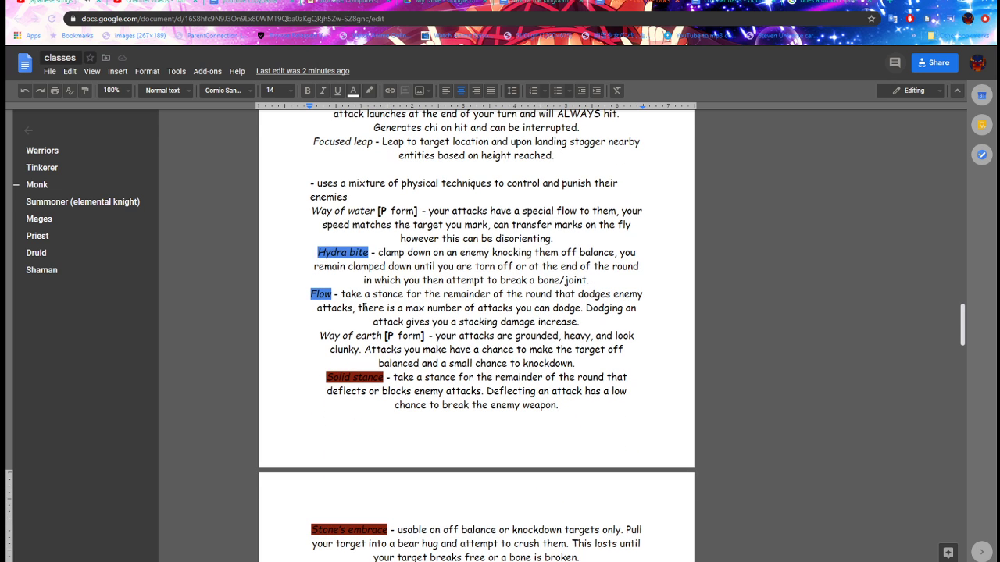
scroll(564, 414, down, 2)
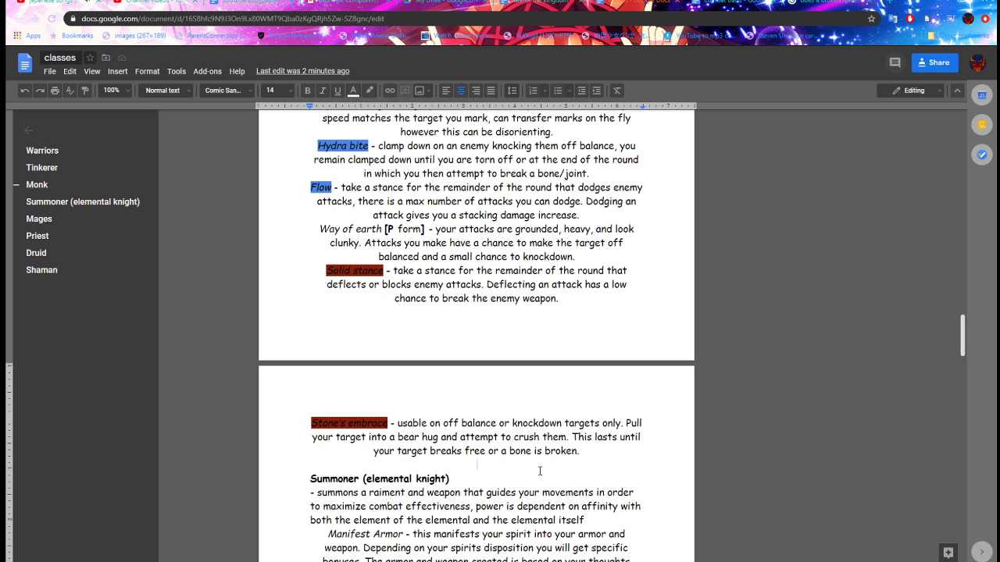
scroll(539, 471, down, 6)
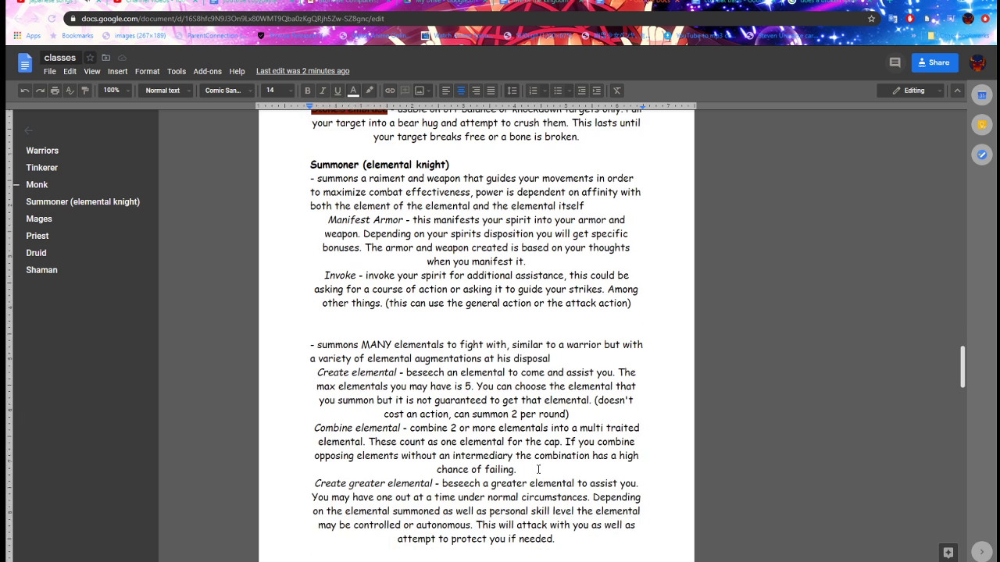